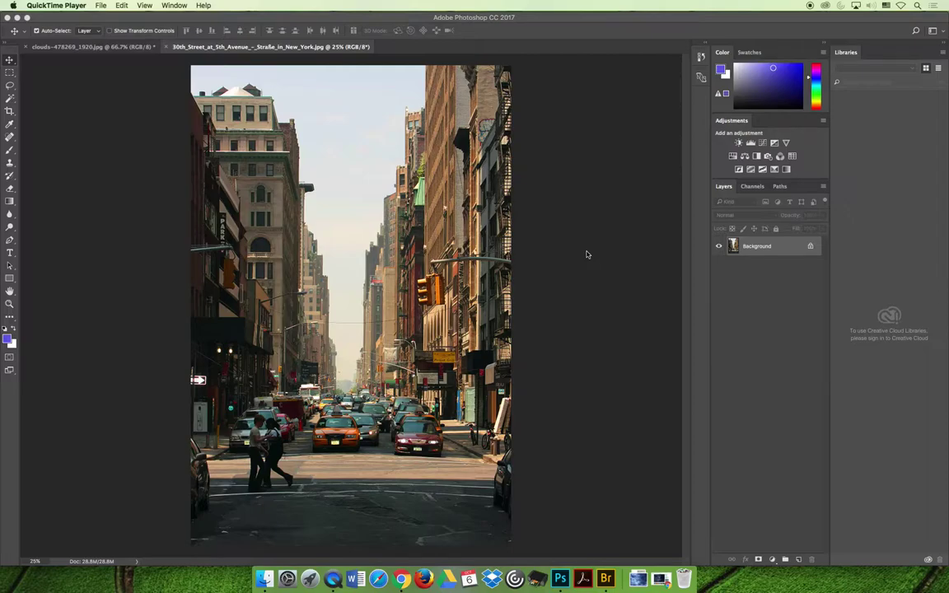
Step: Copy the entire storm-cloud image and paste it into the street photo, converting the colour profile
{"action": "left_click", "coordinate": [80, 47]}
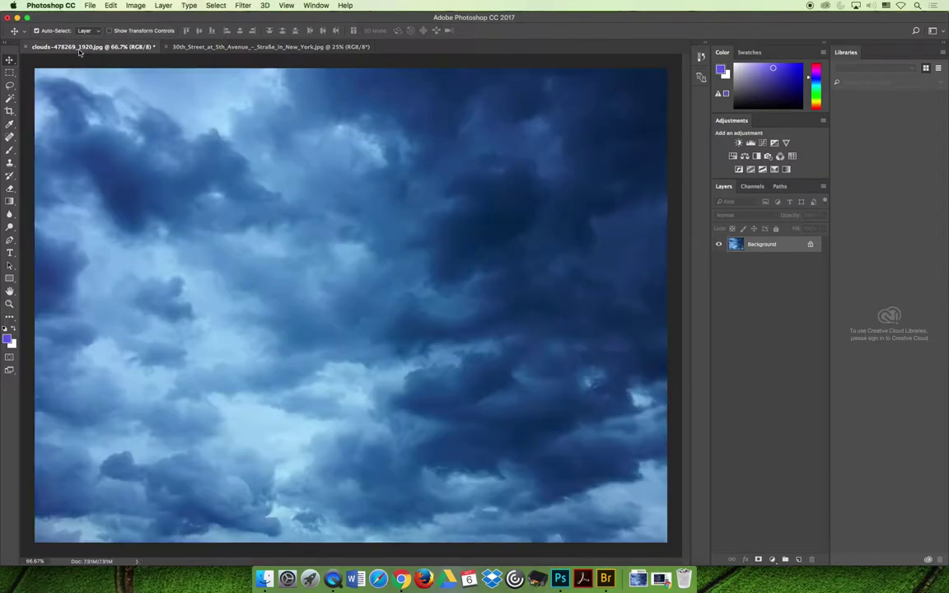
{"action": "left_click", "coordinate": [249, 47]}
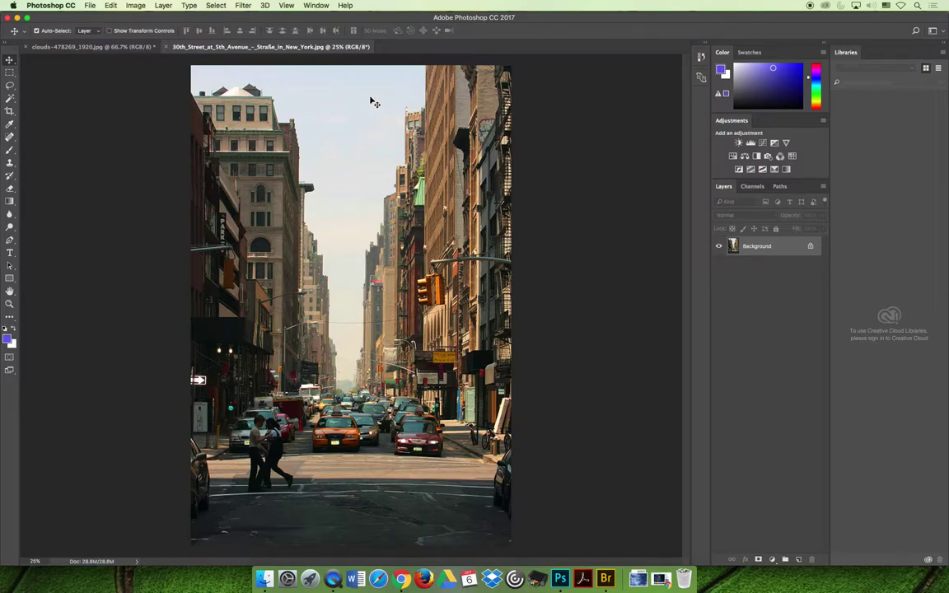
{"action": "left_click", "coordinate": [113, 47]}
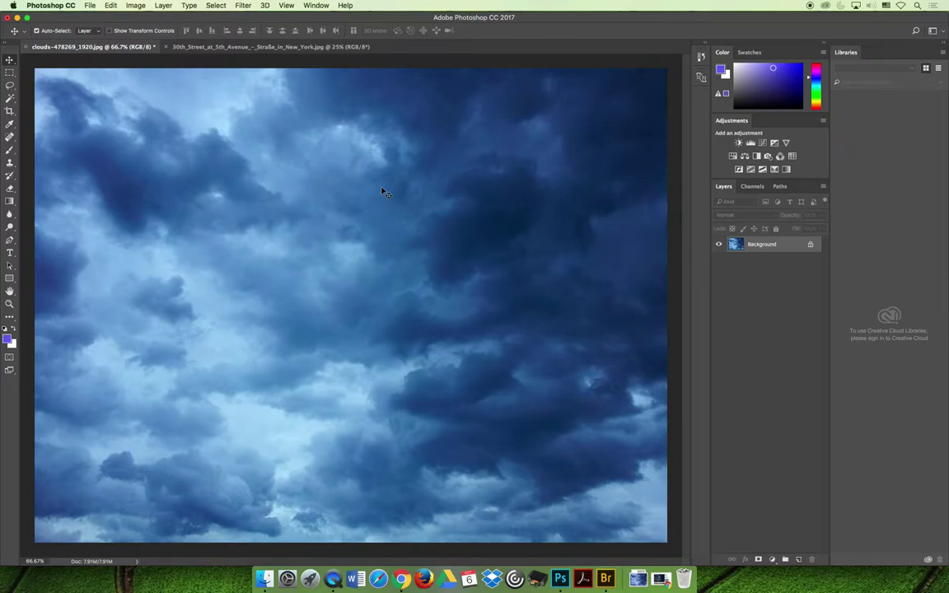
{"action": "key", "text": "super+a"}
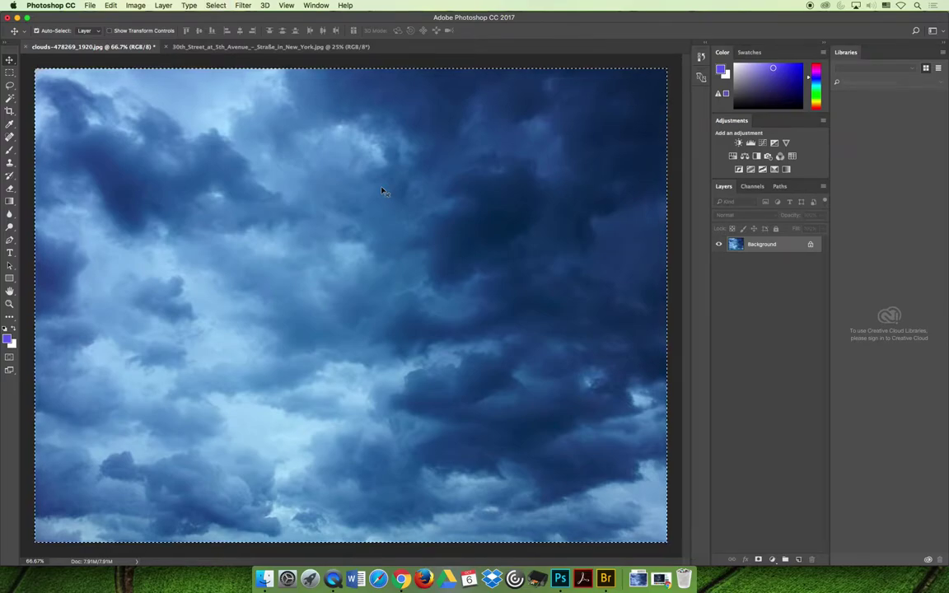
{"action": "key", "text": "super+c"}
{"action": "left_click", "coordinate": [260, 47]}
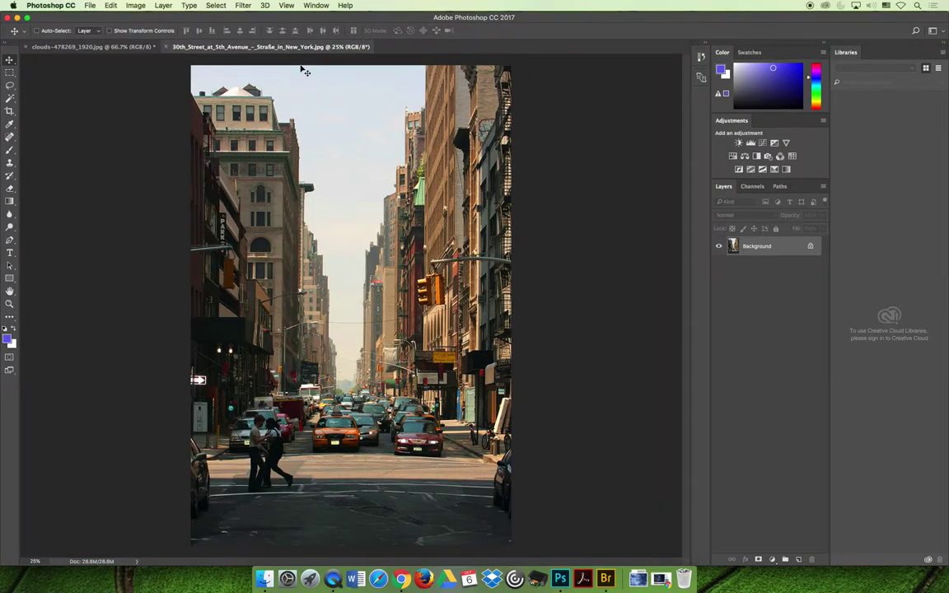
{"action": "key", "text": "super+v"}
{"action": "left_click", "coordinate": [568, 327]}
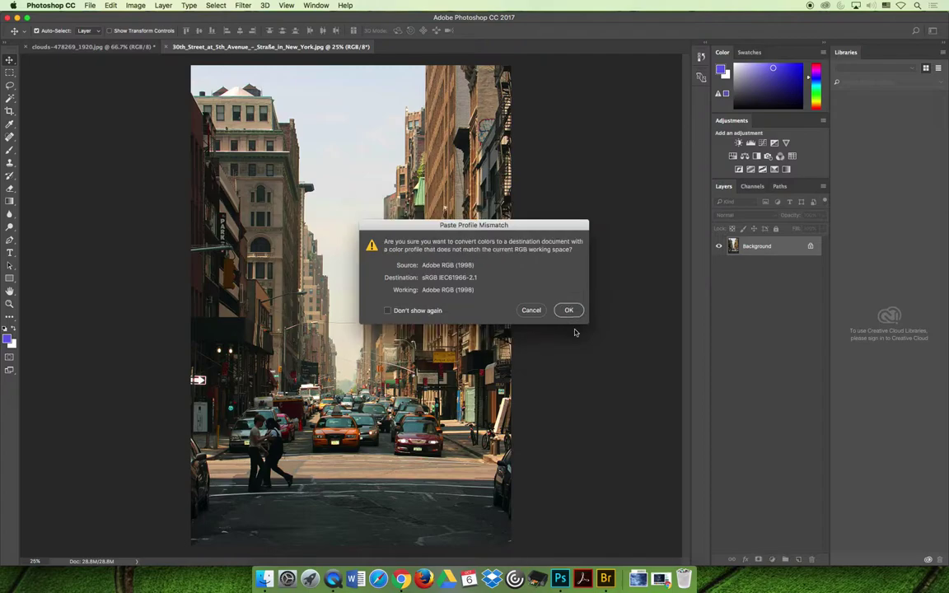
{"action": "left_click", "coordinate": [569, 311]}
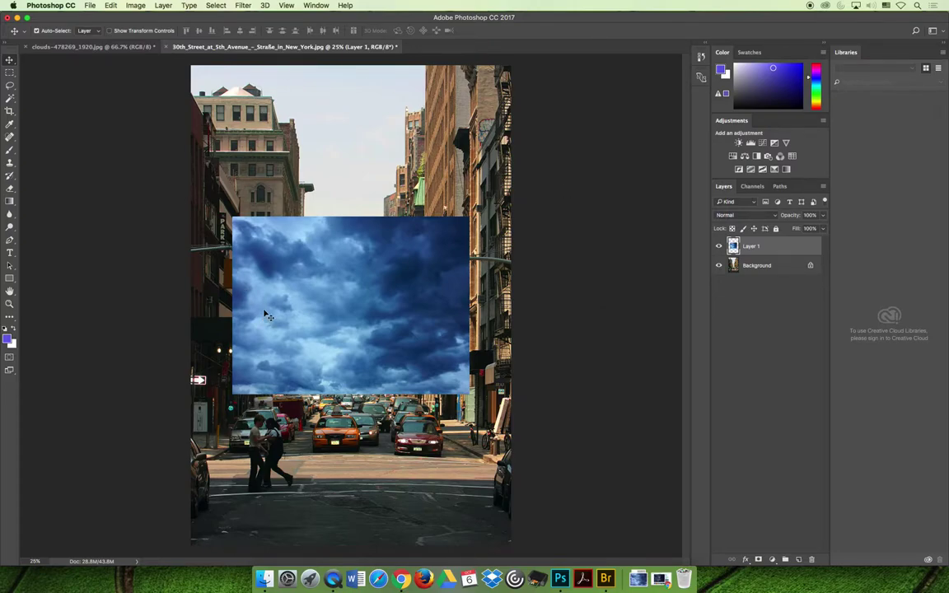
Step: Change the clouds image to 240 pixels/inch without resampling (8 × 6 inches), then select all and copy it
{"action": "left_click", "coordinate": [112, 48]}
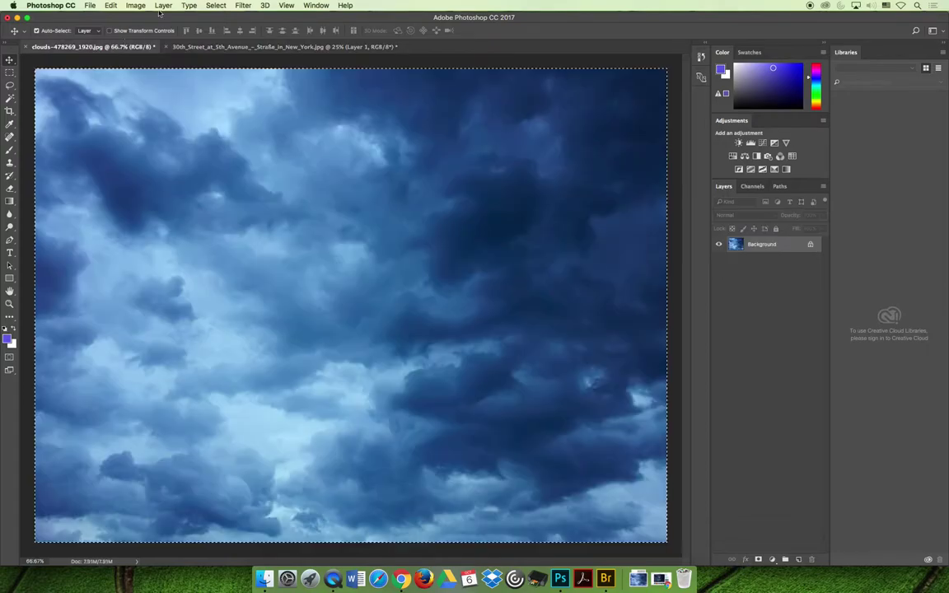
{"action": "left_click", "coordinate": [135, 5]}
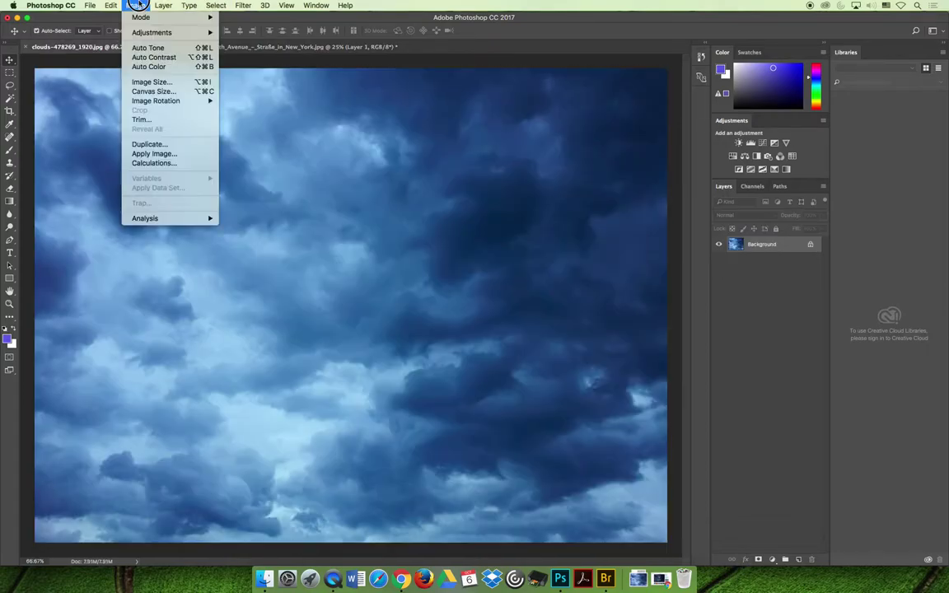
{"action": "mouse_move", "coordinate": [164, 17]}
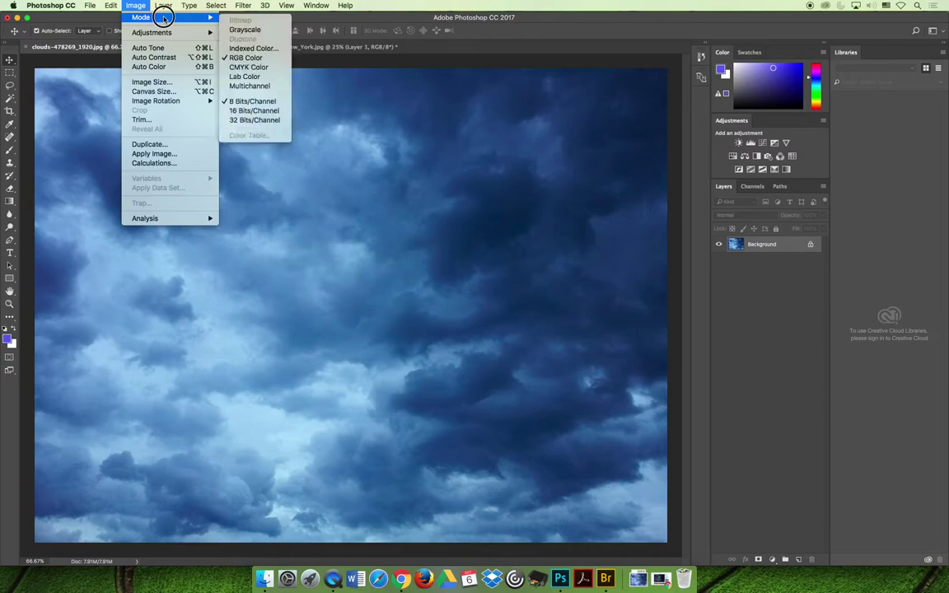
{"action": "left_click", "coordinate": [165, 85]}
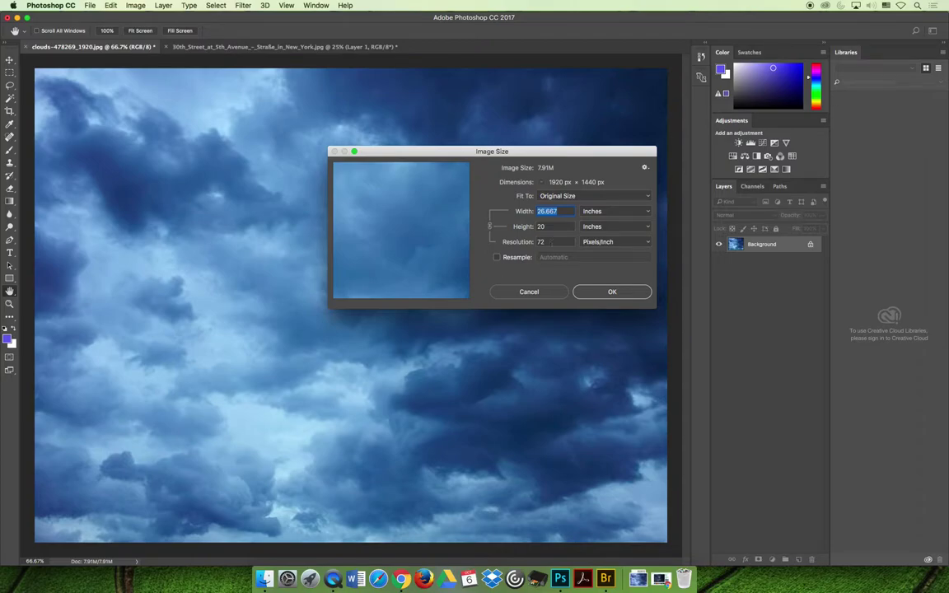
{"action": "left_click", "coordinate": [541, 242]}
{"action": "type", "text": "2"}
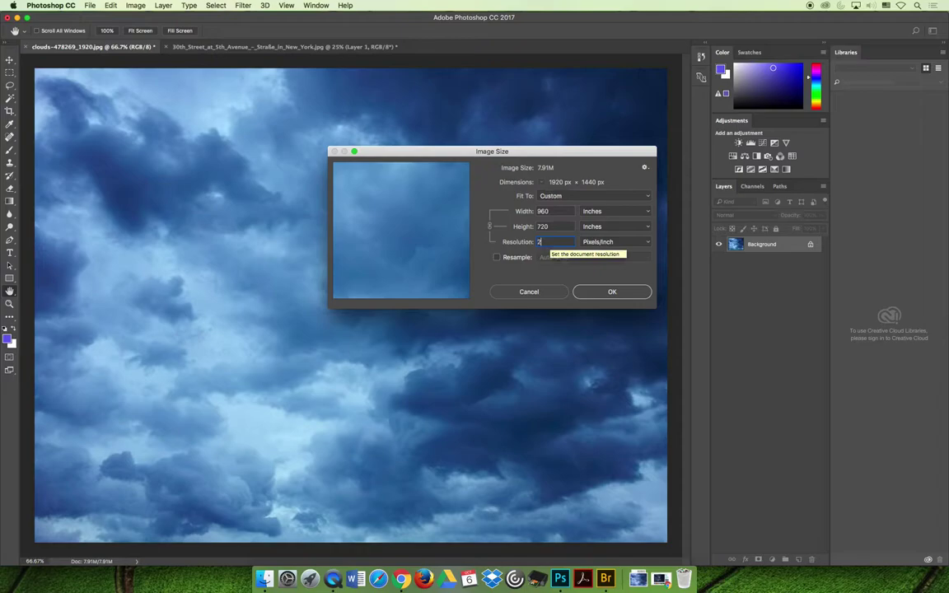
{"action": "type", "text": "40"}
{"action": "left_click", "coordinate": [550, 226]}
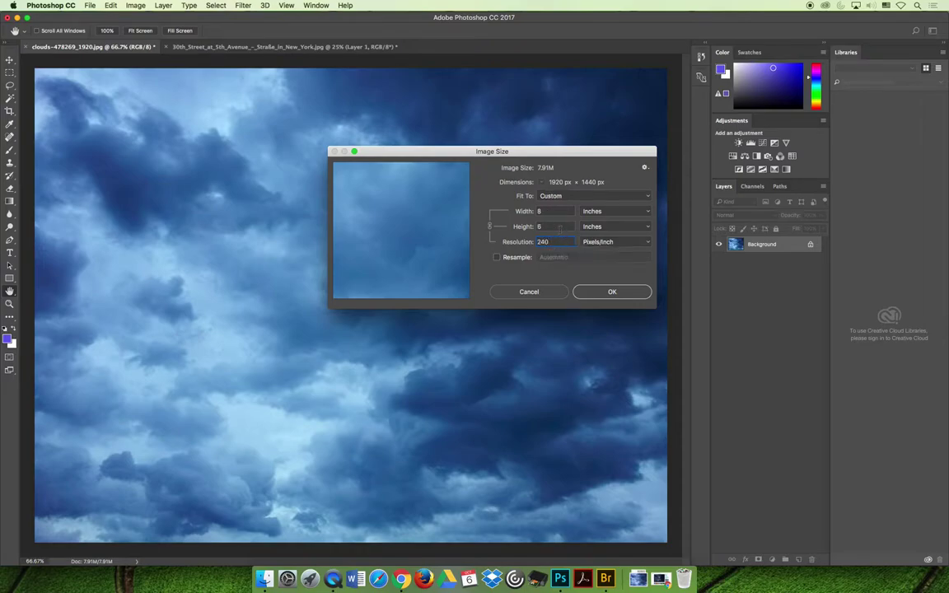
{"action": "left_click", "coordinate": [612, 293]}
{"action": "key", "text": "super+a"}
{"action": "key", "text": "super+c"}
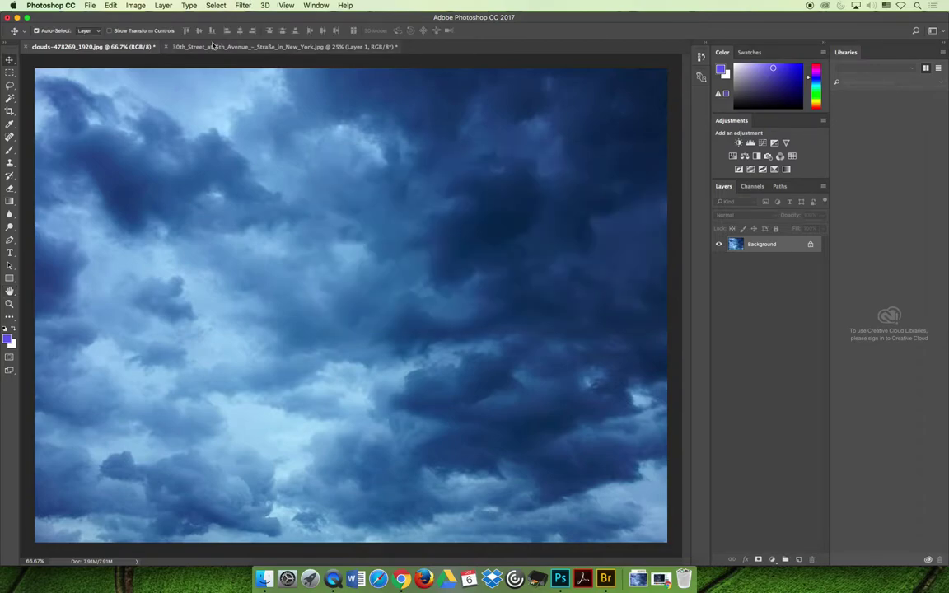
Step: Delete the pasted clouds layer from the street photo
{"action": "left_click", "coordinate": [247, 46]}
{"action": "key", "text": "super+v"}
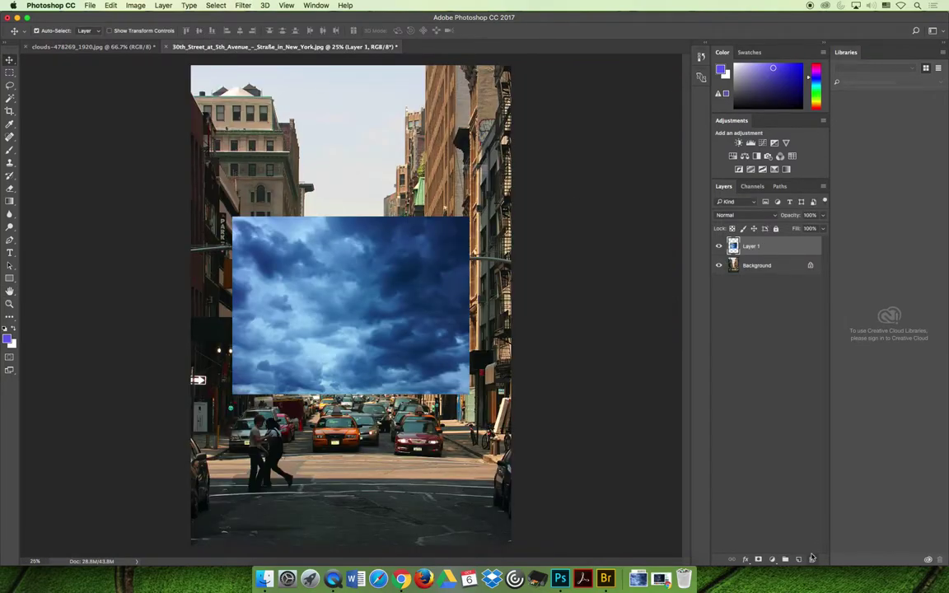
{"action": "key", "text": "Delete"}
{"action": "left_click", "coordinate": [550, 192]}
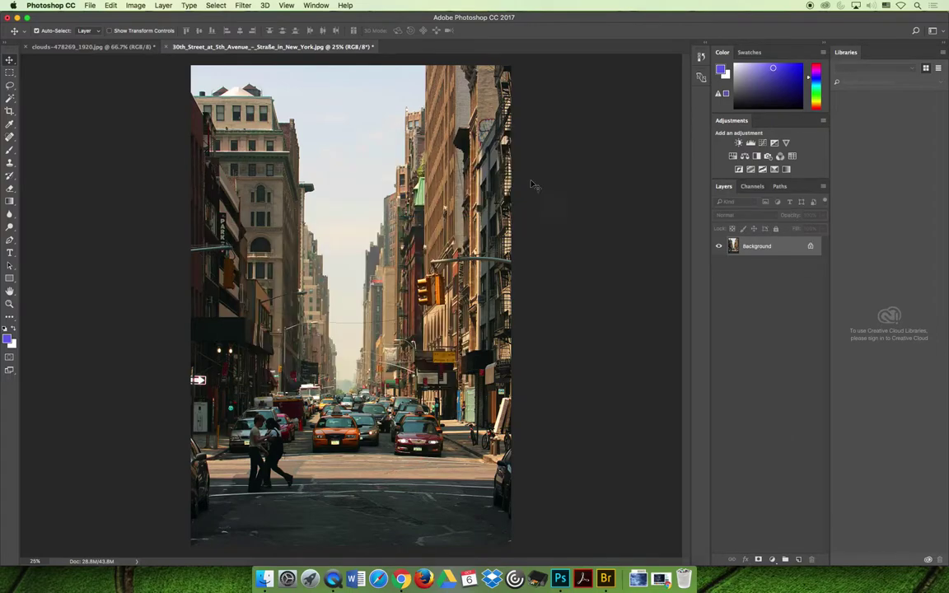
Step: Set the street photo to 240 pixels/inch without resampling (10.8 × 16.2 inches)
{"action": "left_click", "coordinate": [135, 6]}
{"action": "mouse_move", "coordinate": [148, 19]}
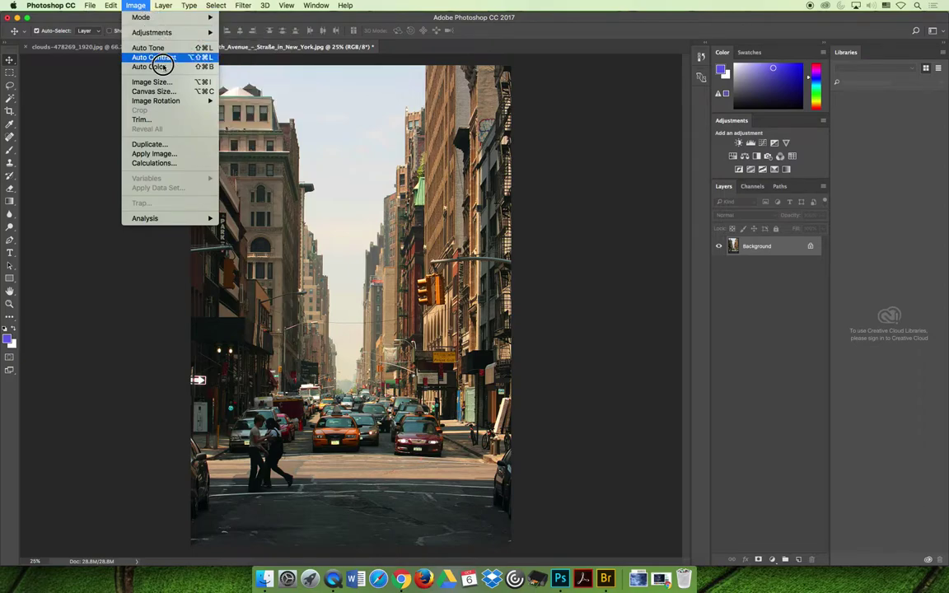
{"action": "left_click", "coordinate": [140, 82]}
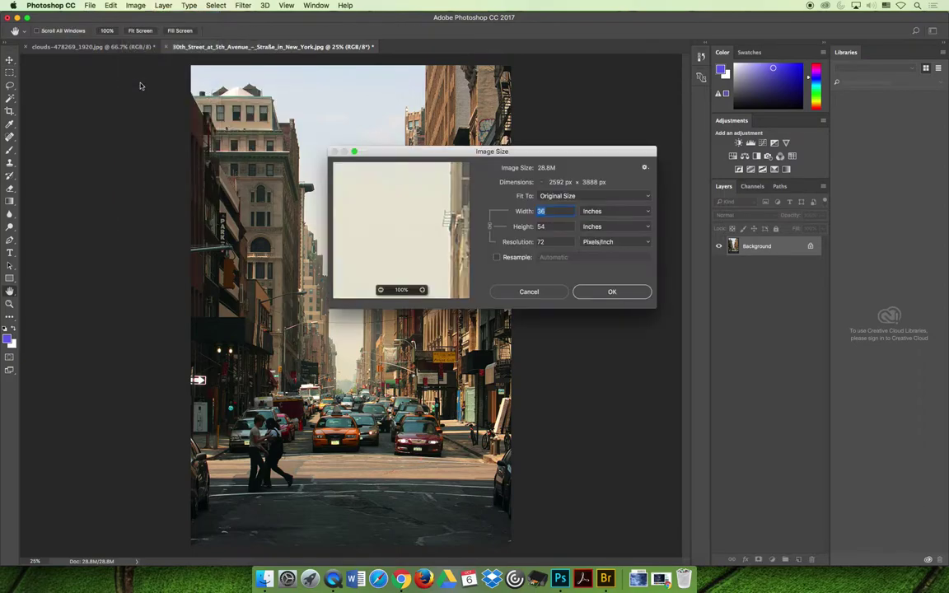
{"action": "left_click", "coordinate": [518, 244]}
{"action": "type", "text": "240"}
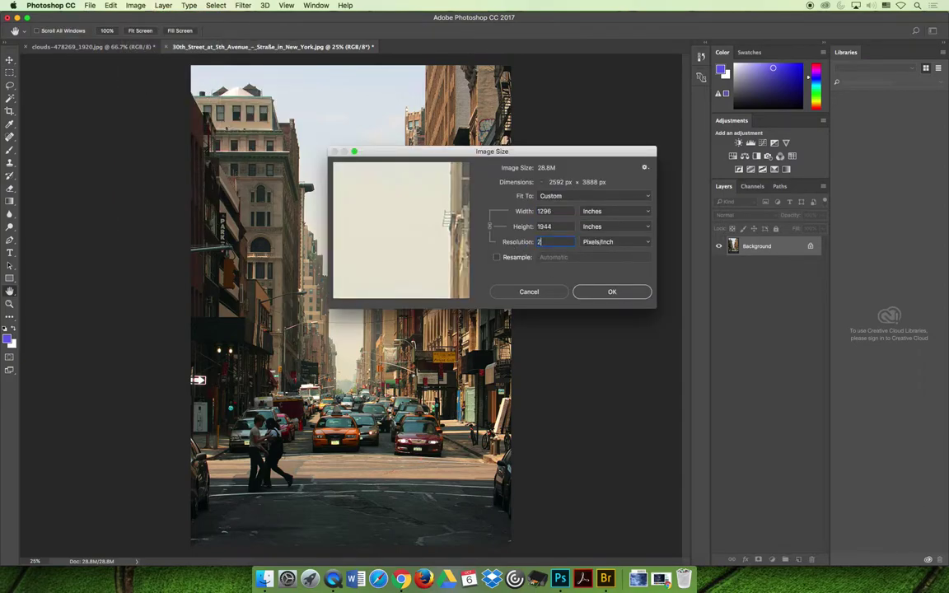
{"action": "left_click", "coordinate": [568, 226]}
{"action": "left_click", "coordinate": [612, 293]}
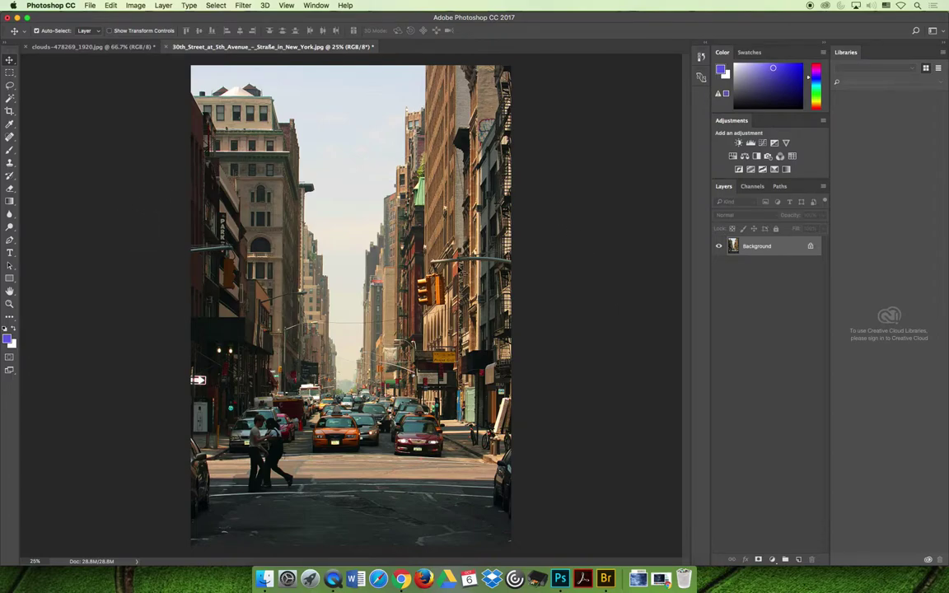
Step: Create a new Print document with width 3 in, height 5 in and resolution 240 ppi
{"action": "left_click", "coordinate": [88, 6]}
{"action": "left_click", "coordinate": [97, 17]}
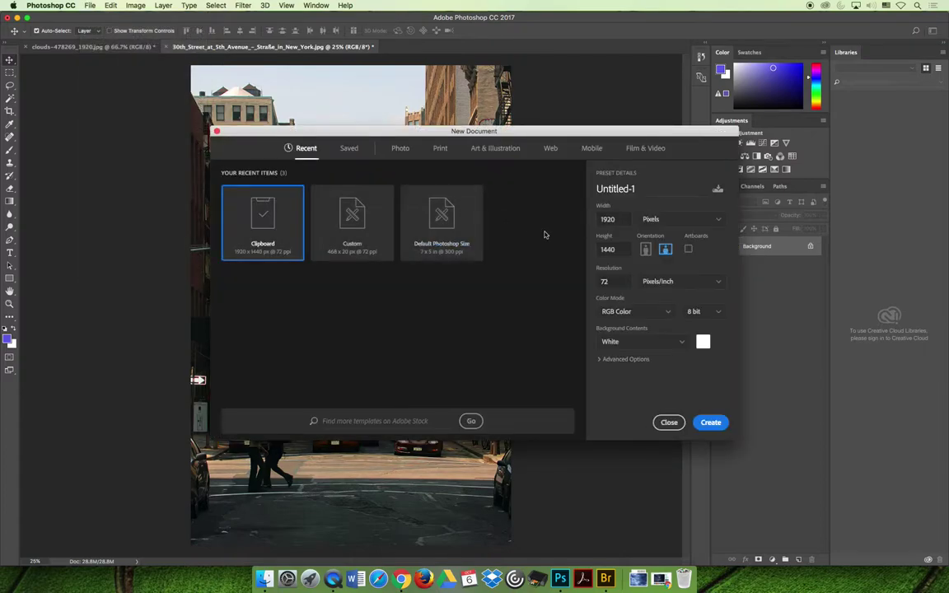
{"action": "left_click", "coordinate": [440, 149]}
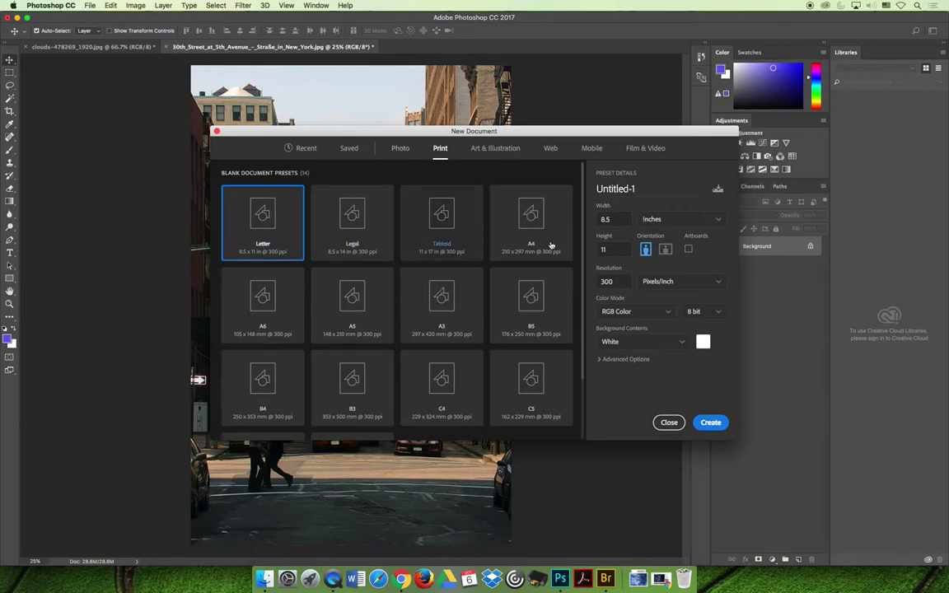
{"action": "key", "text": "Tab"}
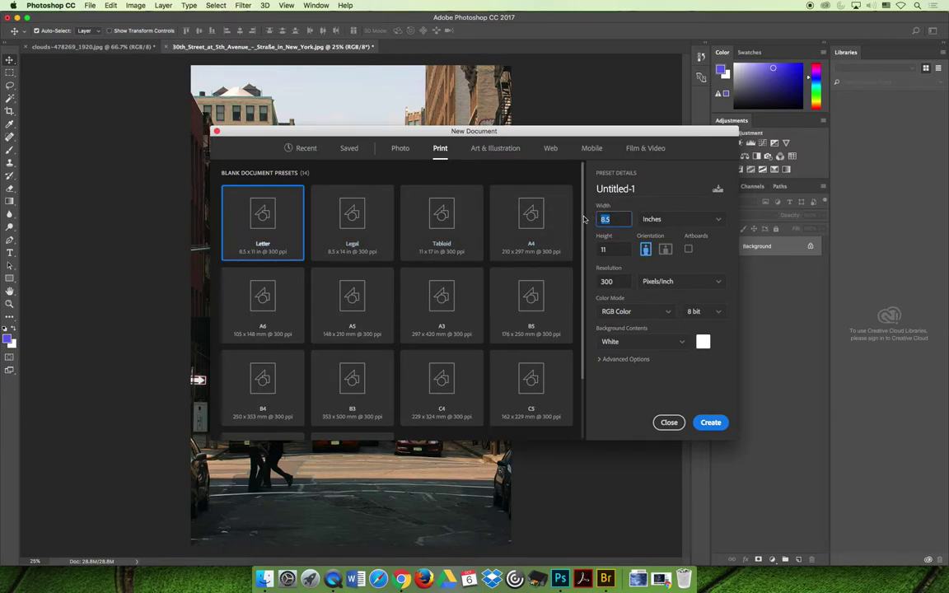
{"action": "type", "text": "3"}
{"action": "key", "text": "Tab"}
{"action": "type", "text": "5"}
{"action": "key", "text": "Tab"}
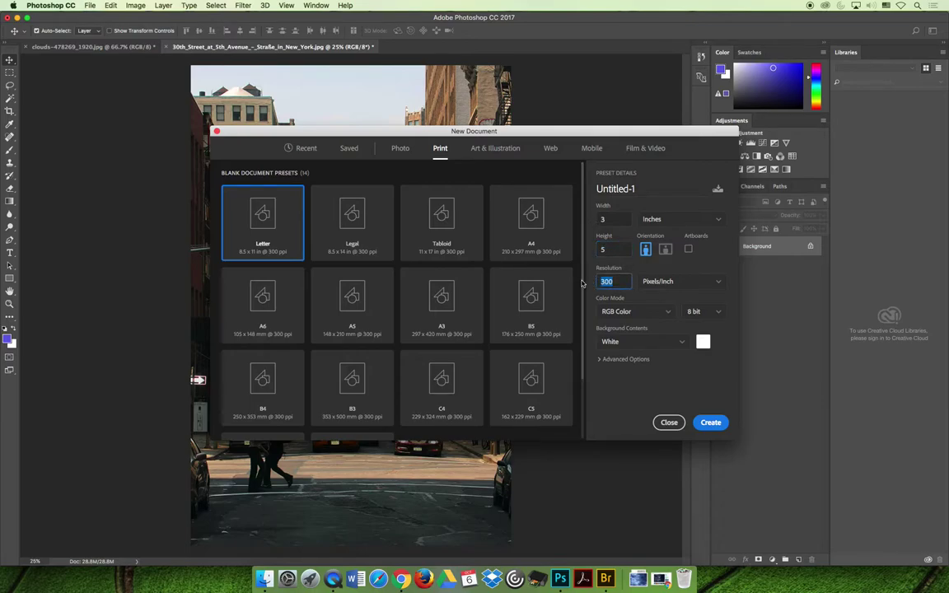
{"action": "type", "text": "240"}
{"action": "key", "text": "Tab"}
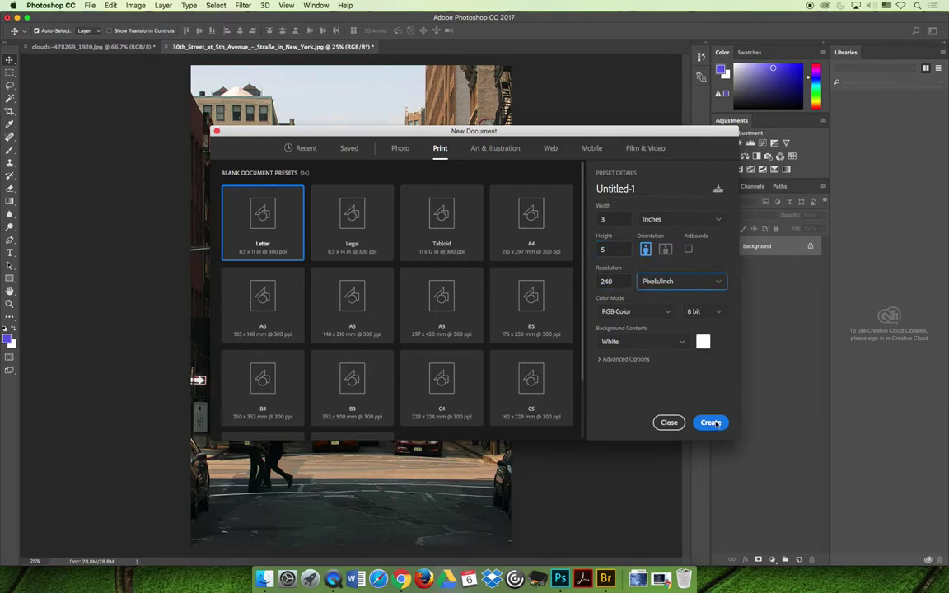
{"action": "left_click", "coordinate": [712, 422]}
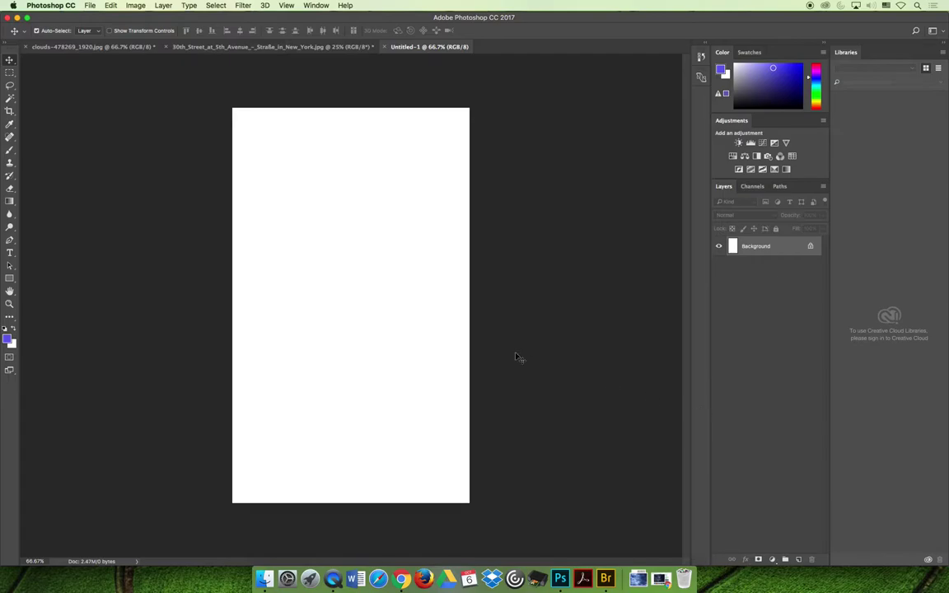
Step: Select all of the clouds image and paste it into Untitled-1 as a new layer
{"action": "left_click", "coordinate": [113, 47]}
{"action": "key", "text": "super+a"}
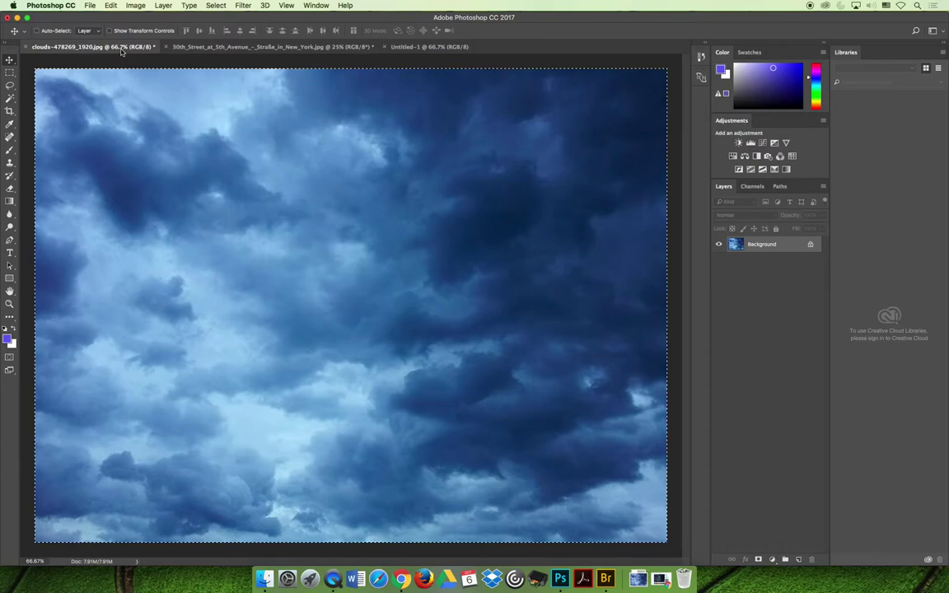
{"action": "left_click", "coordinate": [414, 47]}
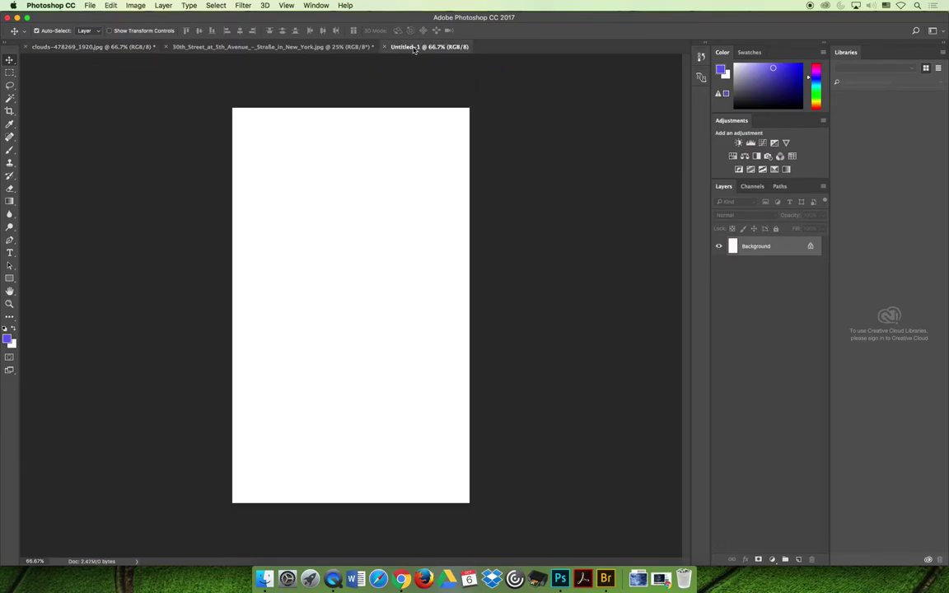
{"action": "key", "text": "super+v"}
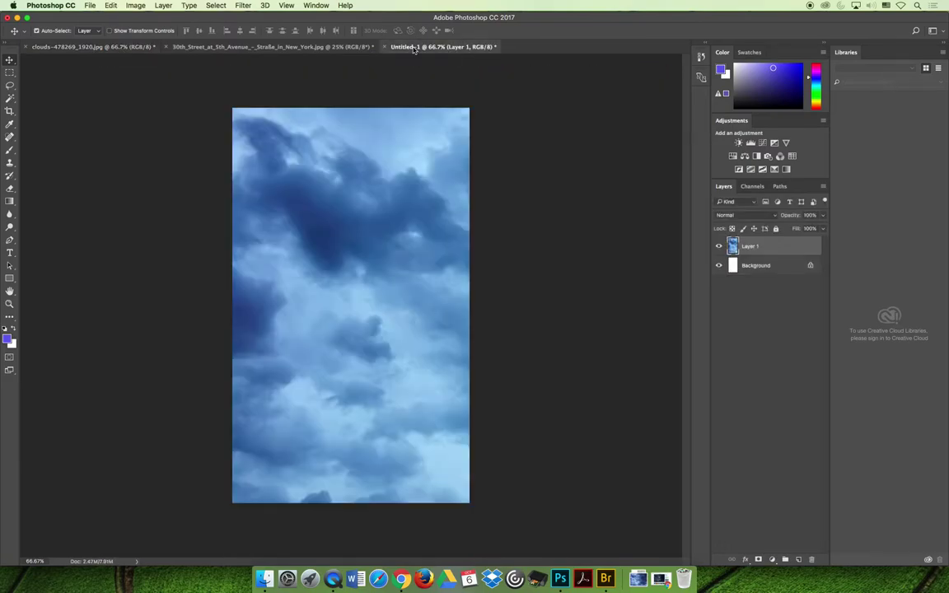
{"action": "key", "text": "super+minus"}
{"action": "key", "text": "super+minus"}
{"action": "key", "text": "super+minus"}
{"action": "key", "text": "super+minus"}
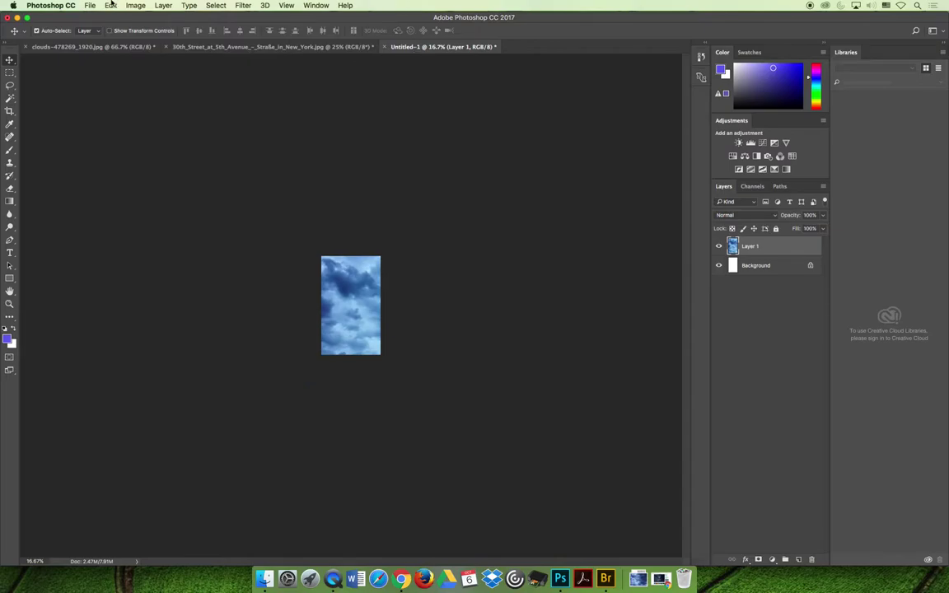
Step: Free-transform the clouds layer to about 84% and shift it so darker clouds fill the canvas
{"action": "left_click", "coordinate": [107, 5]}
{"action": "left_click", "coordinate": [150, 216]}
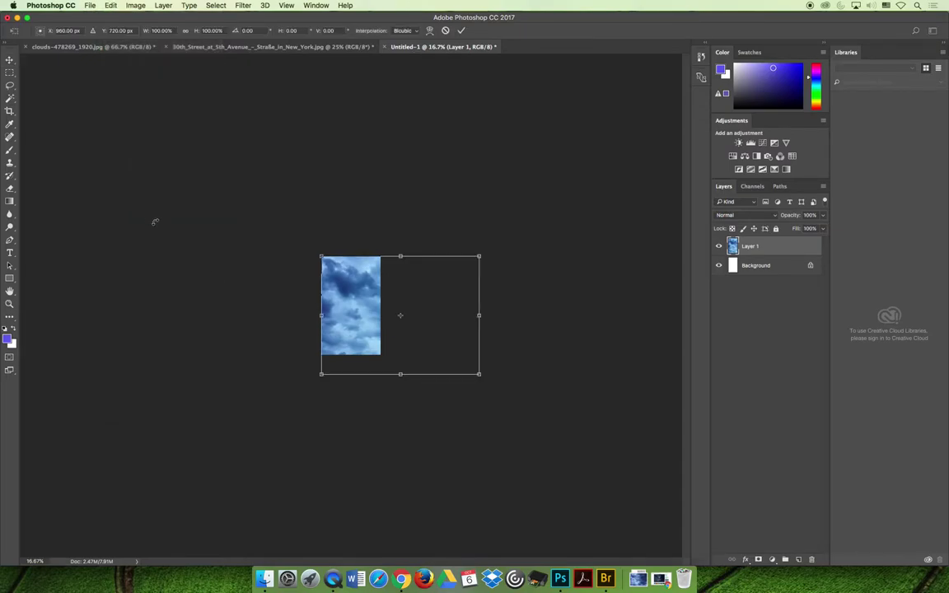
{"action": "left_click_drag", "start_coordinate": [467, 371], "coordinate": [450, 359]}
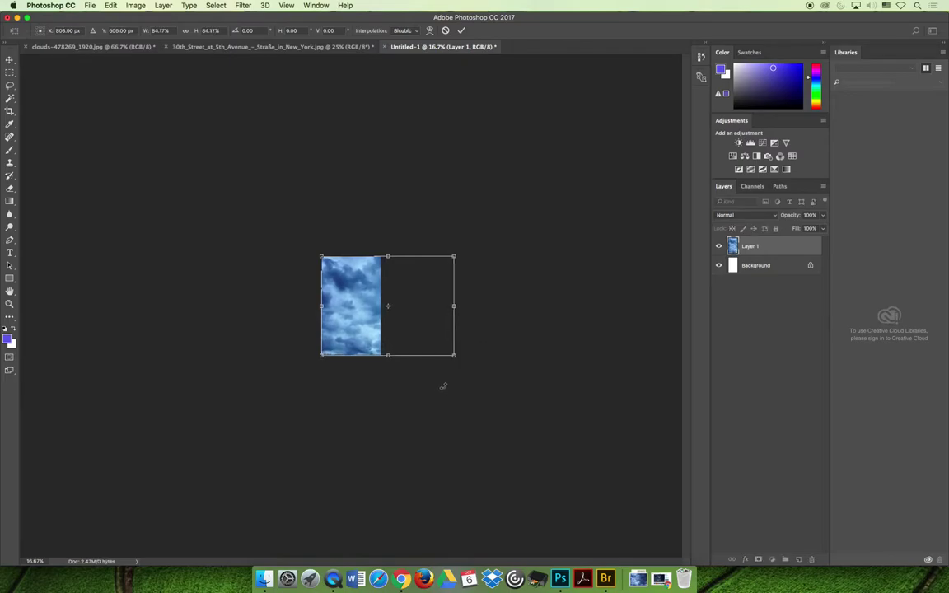
{"action": "key", "text": "Return"}
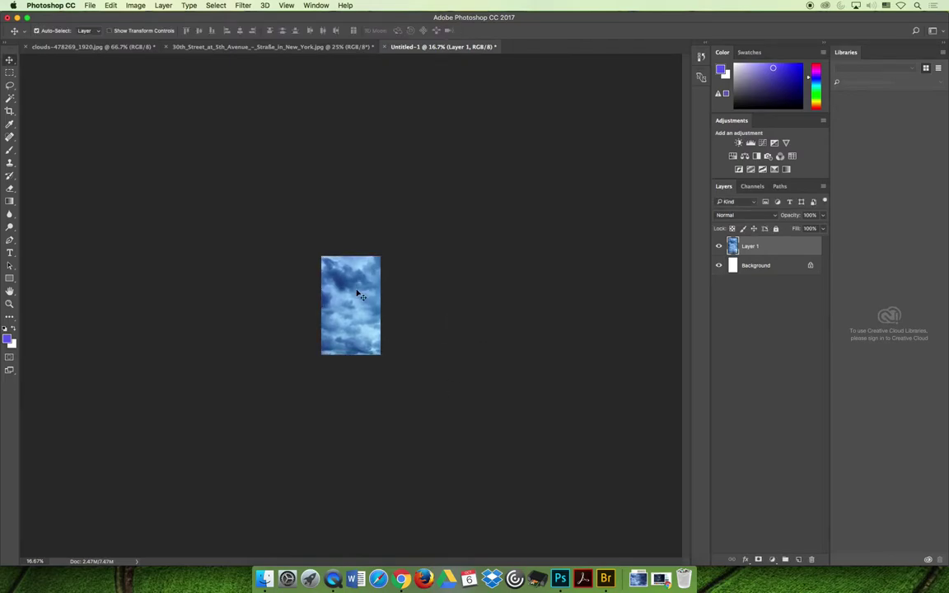
{"action": "left_click_drag", "start_coordinate": [326, 265], "coordinate": [360, 292]}
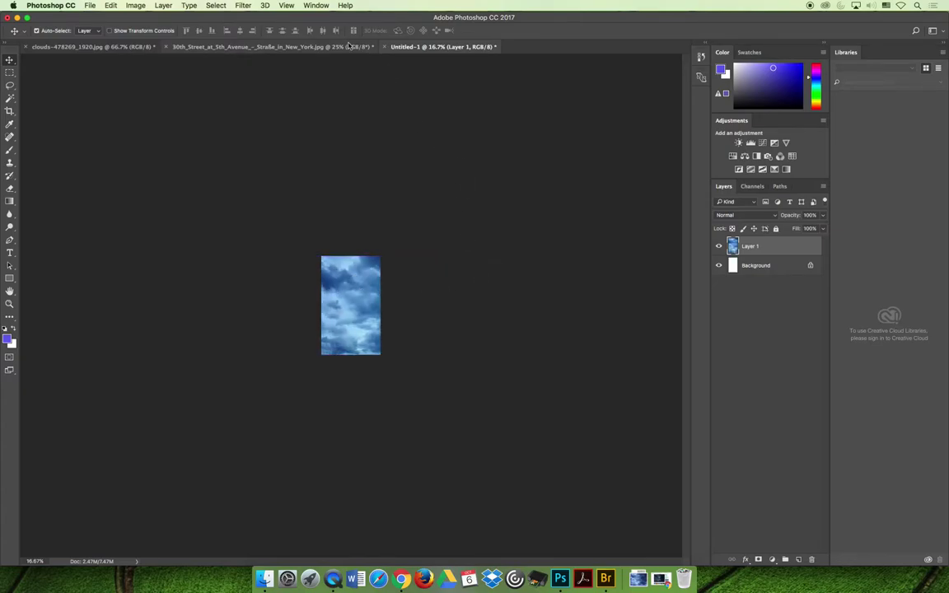
Step: Copy the whole street photo and paste it into Untitled-1, converting its colour profile
{"action": "left_click", "coordinate": [268, 46]}
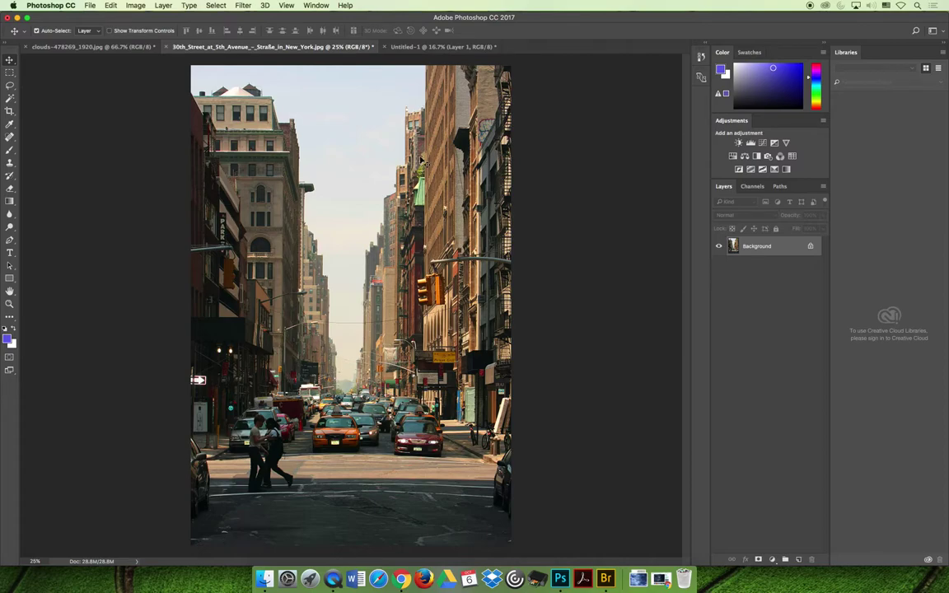
{"action": "key", "text": "super+a"}
{"action": "key", "text": "super+c"}
{"action": "left_click", "coordinate": [429, 47]}
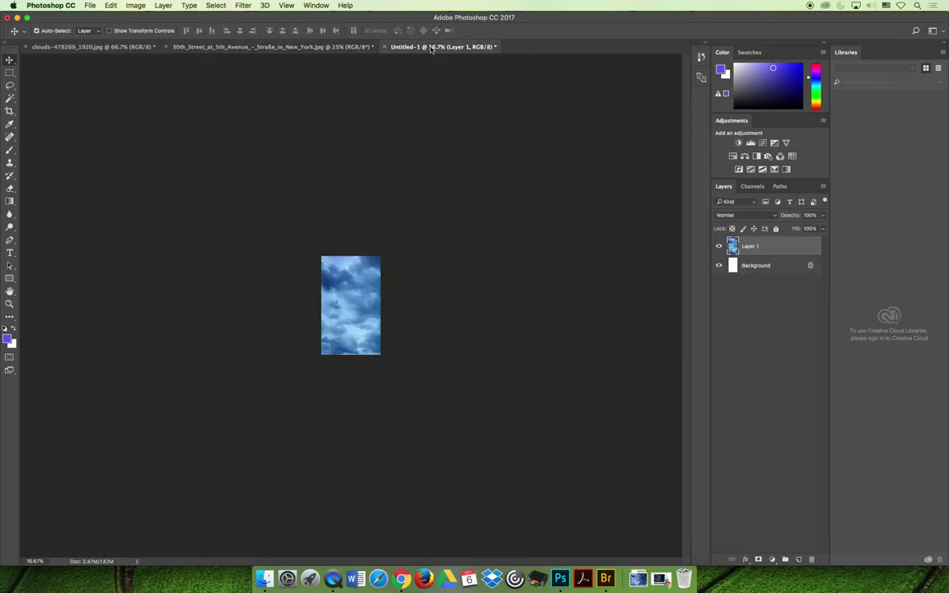
{"action": "key", "text": "super"}
{"action": "key", "text": "super+v"}
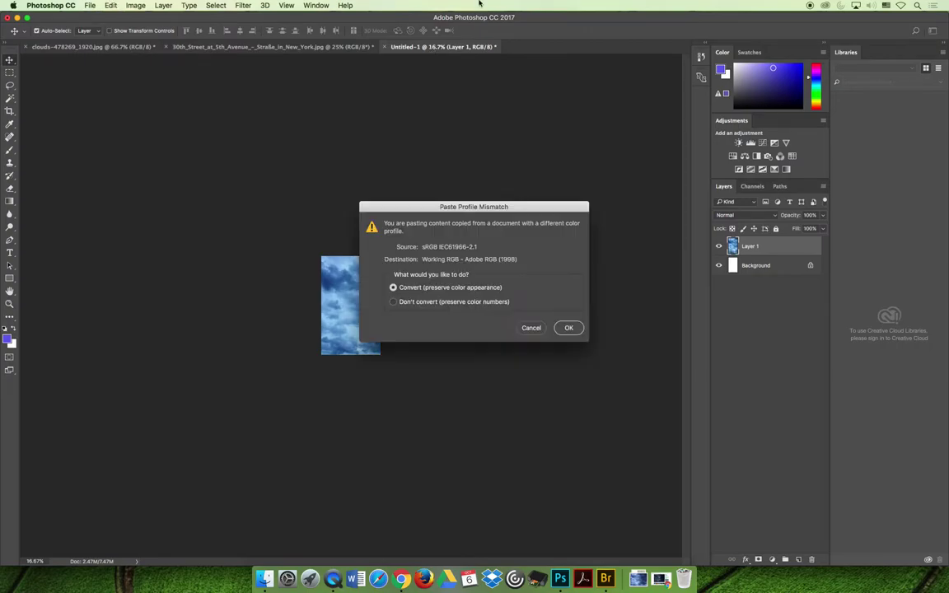
{"action": "left_click", "coordinate": [577, 329]}
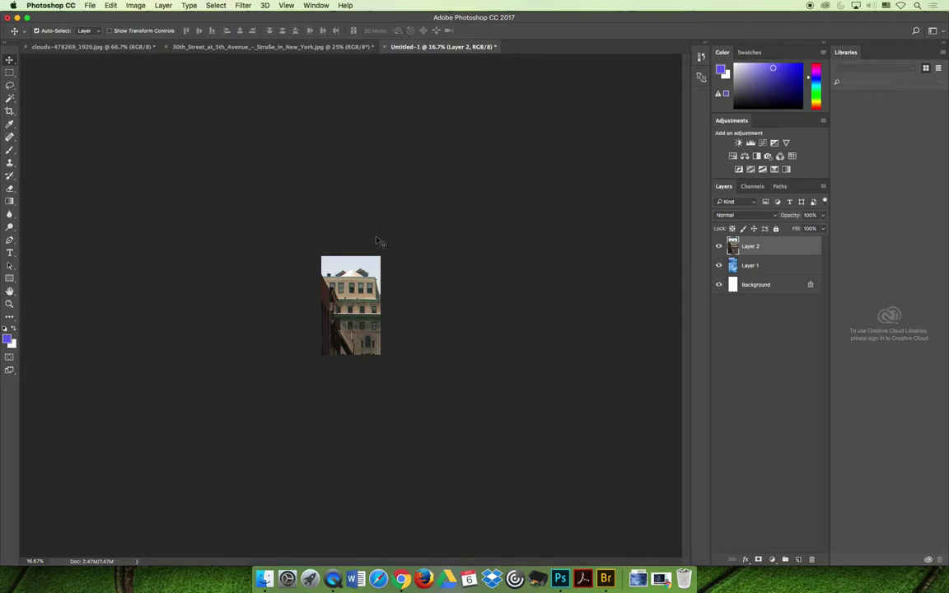
Step: Shrink the street photo layer proportionally and position it to fill the canvas
{"action": "left_click", "coordinate": [108, 5]}
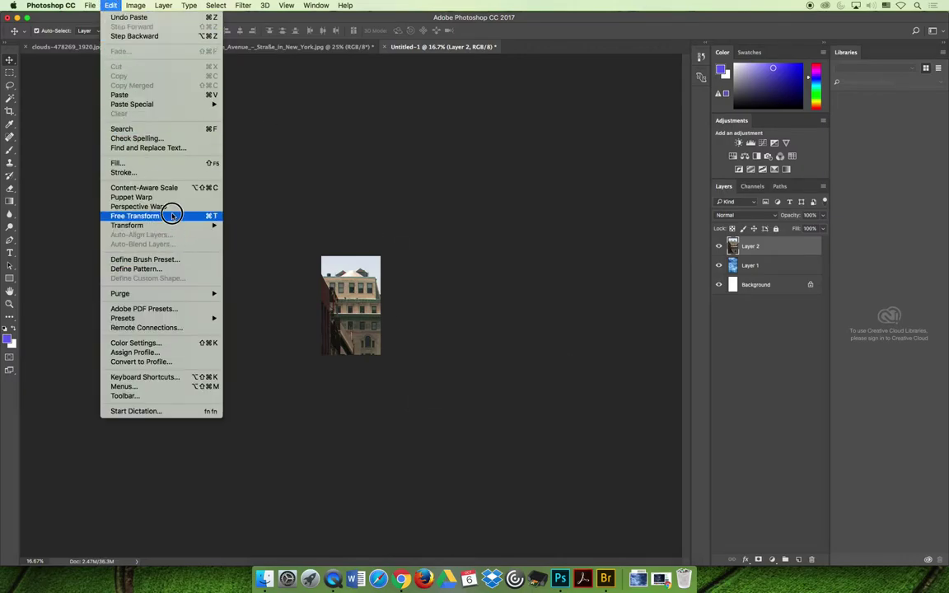
{"action": "left_click", "coordinate": [173, 215]}
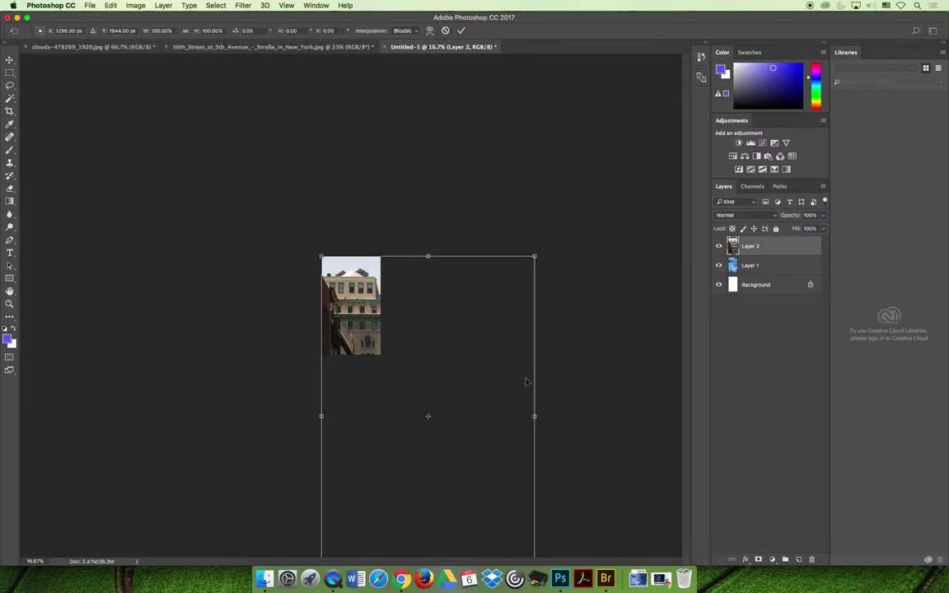
{"action": "key", "text": "super+minus"}
{"action": "left_click_drag", "start_coordinate": [488, 507], "coordinate": [373, 352]}
{"action": "key", "text": "Return"}
{"action": "key", "text": "super+0"}
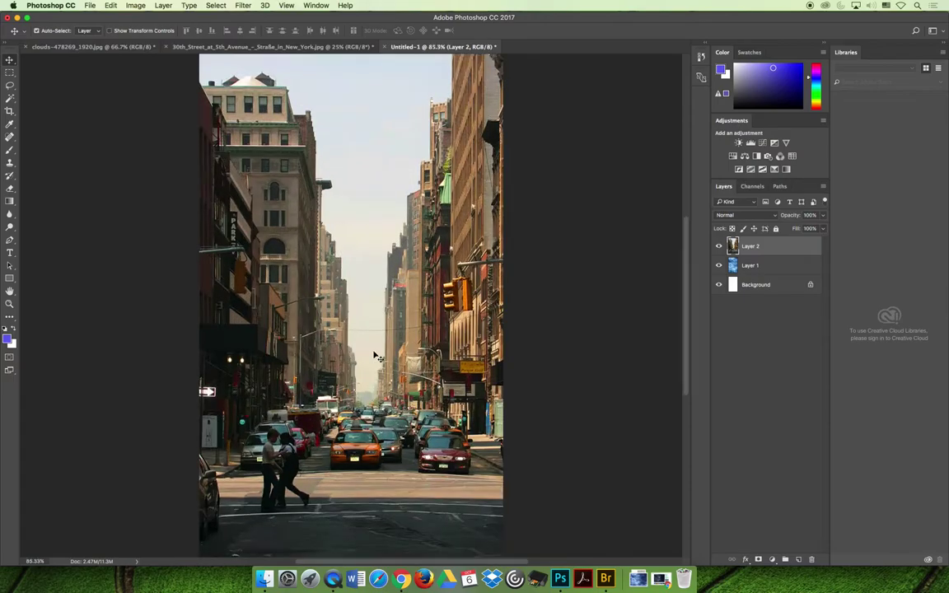
{"action": "key", "text": "super+minus"}
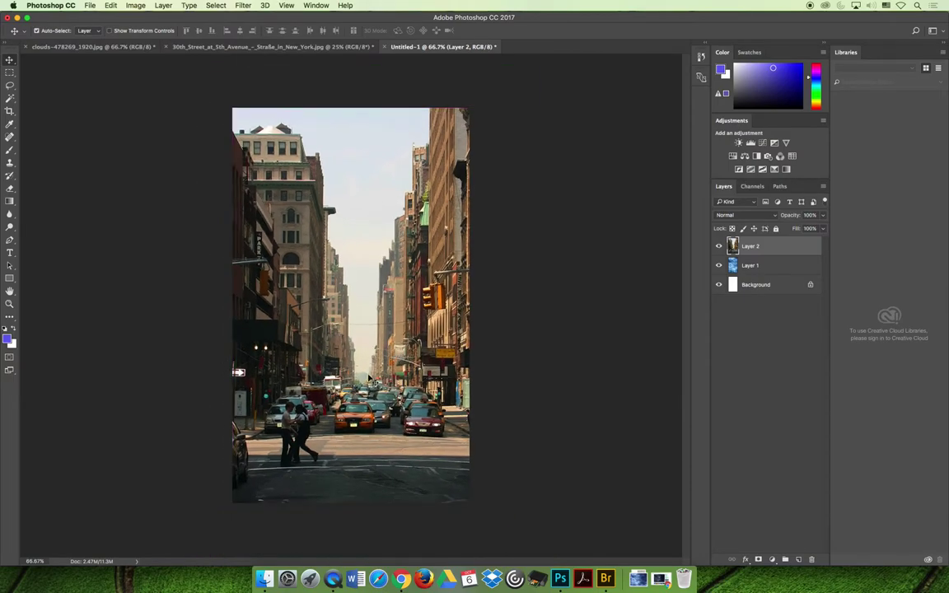
{"action": "left_click_drag", "start_coordinate": [368, 377], "coordinate": [360, 372]}
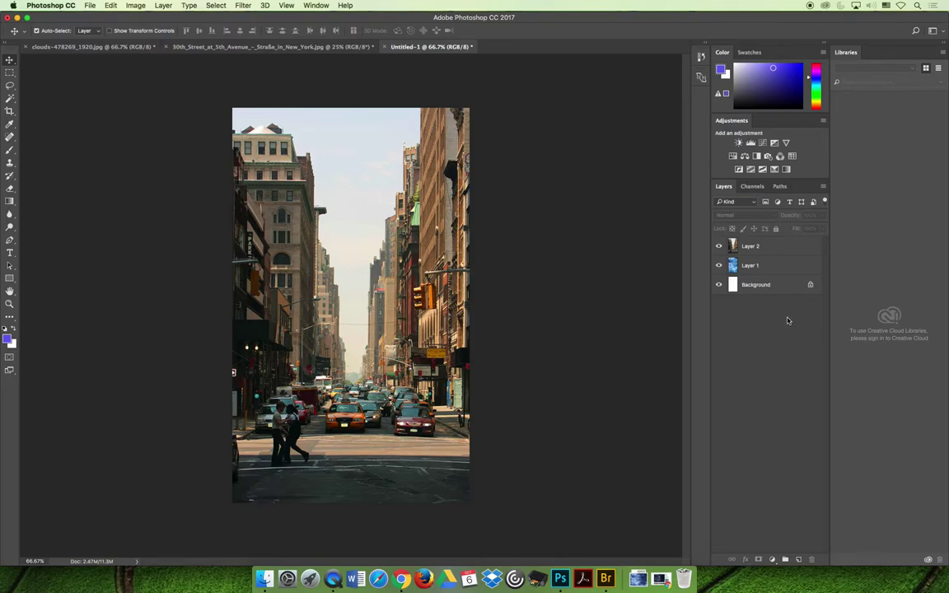
Step: Select Layer 2, toggle its visibility, float the Layers panel, and add a white layer mask
{"action": "left_click", "coordinate": [764, 250]}
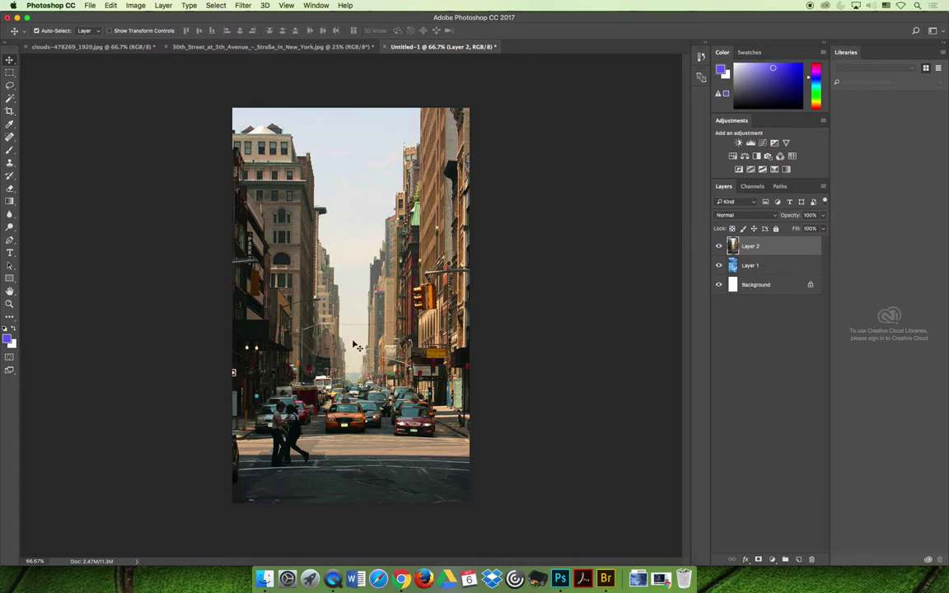
{"action": "left_click", "coordinate": [718, 247]}
{"action": "left_click", "coordinate": [718, 246]}
{"action": "left_click_drag", "start_coordinate": [732, 191], "coordinate": [533, 196]}
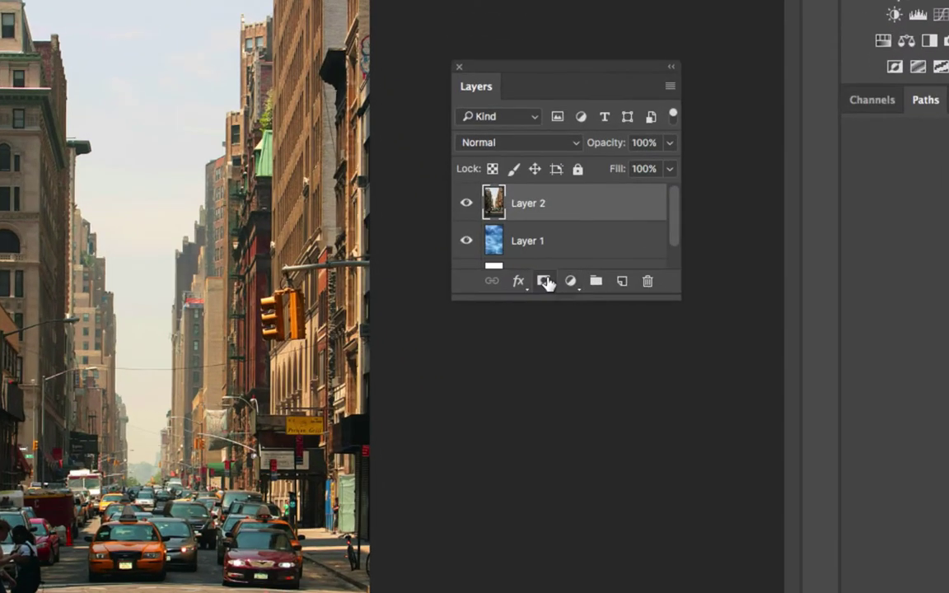
{"action": "left_click", "coordinate": [544, 281]}
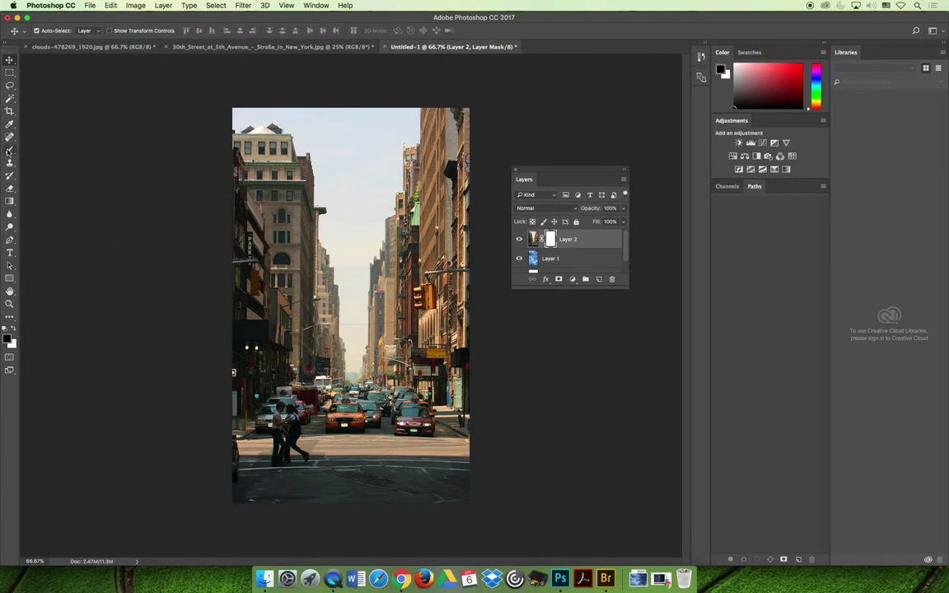
Step: Paint a first cloud stroke on the mask with the Brush, then lower brush opacity to 56%
{"action": "left_click", "coordinate": [9, 150]}
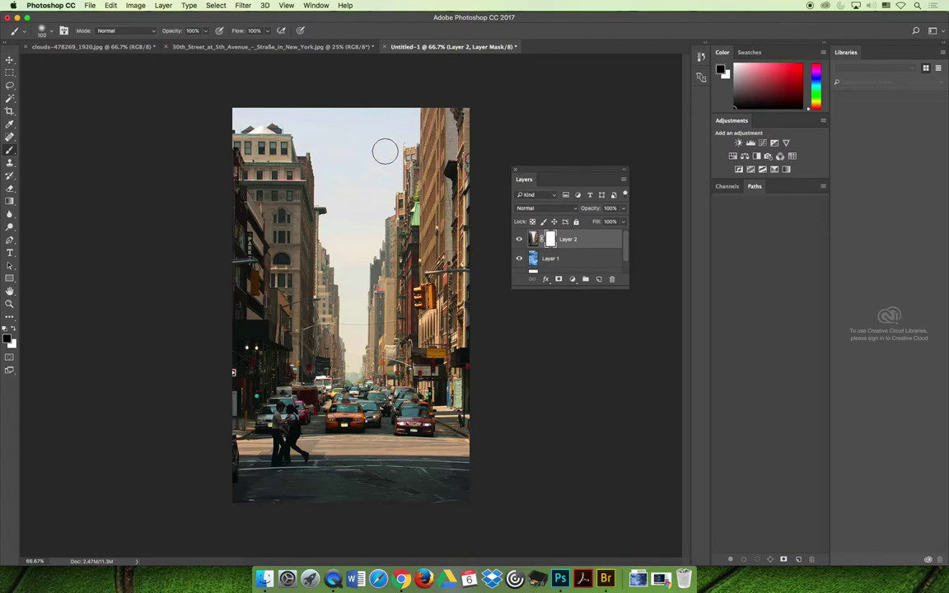
{"action": "mouse_move", "coordinate": [350, 140]}
{"action": "left_mouse_down"}
{"action": "mouse_move", "coordinate": [351, 186]}
{"action": "mouse_move", "coordinate": [327, 119]}
{"action": "mouse_move", "coordinate": [354, 182]}
{"action": "mouse_move", "coordinate": [383, 107]}
{"action": "mouse_move", "coordinate": [359, 111]}
{"action": "mouse_move", "coordinate": [418, 109]}
{"action": "mouse_move", "coordinate": [361, 120]}
{"action": "mouse_move", "coordinate": [388, 121]}
{"action": "left_mouse_up"}
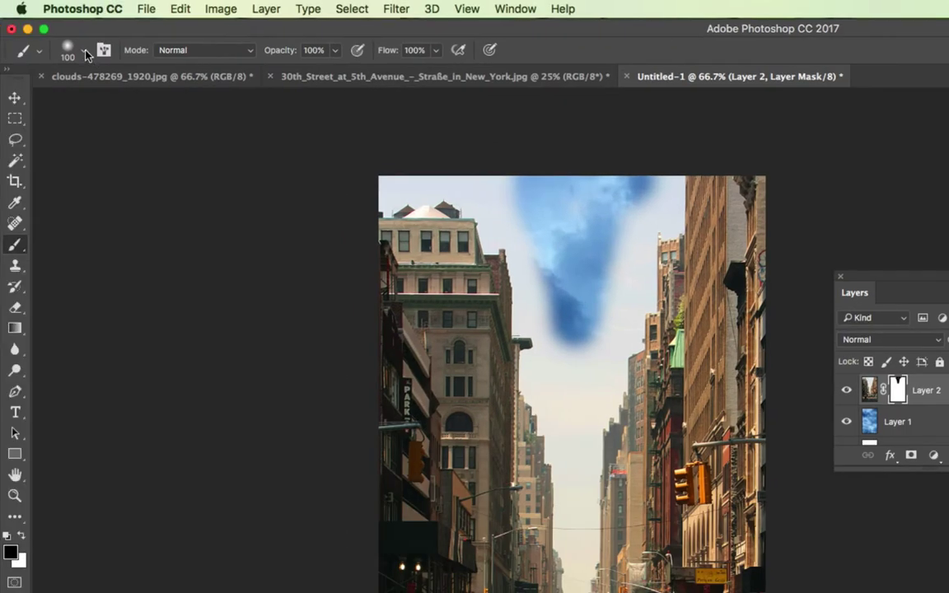
{"action": "left_click", "coordinate": [85, 52]}
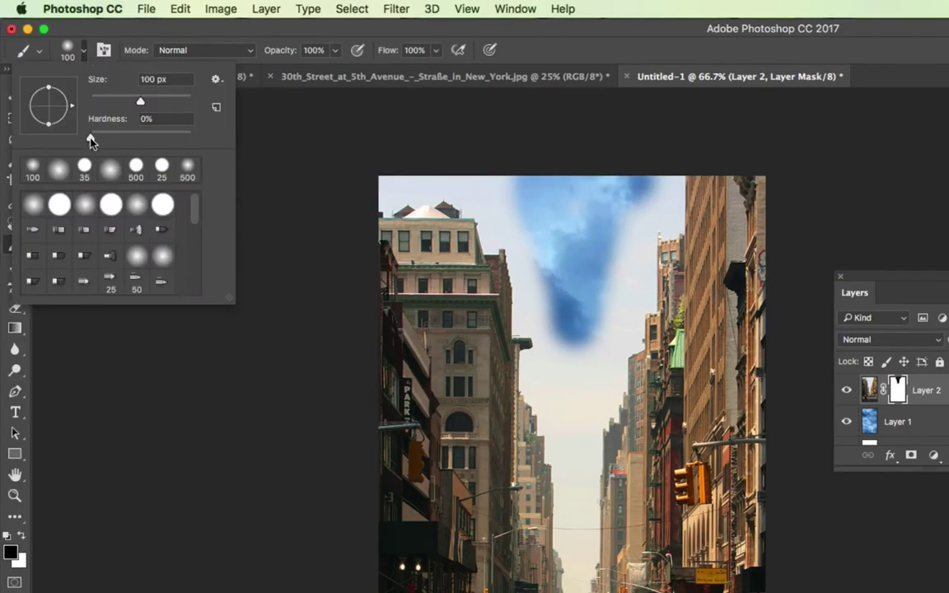
{"action": "left_click", "coordinate": [266, 8]}
{"action": "left_click", "coordinate": [239, 43]}
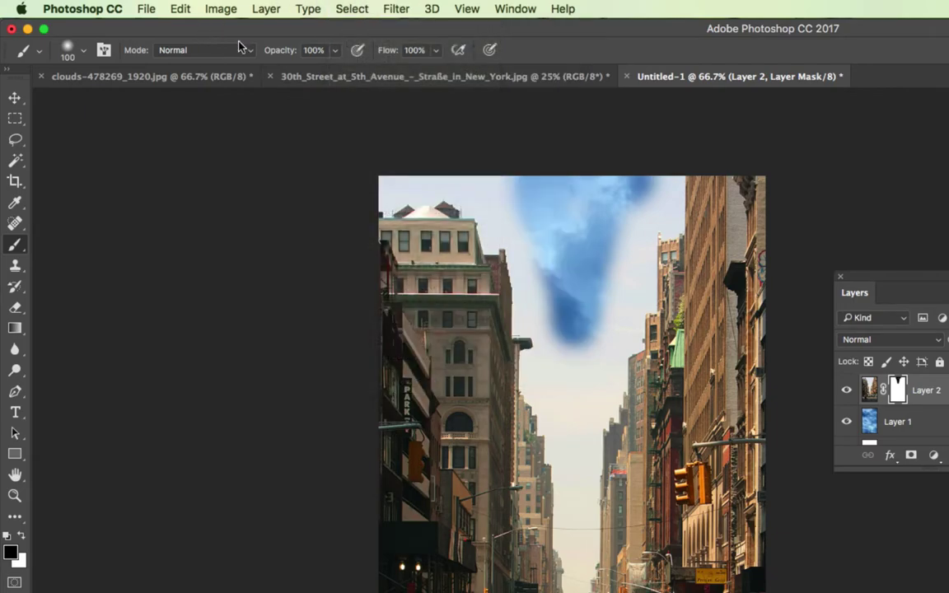
{"action": "left_click_drag", "start_coordinate": [336, 53], "coordinate": [302, 73]}
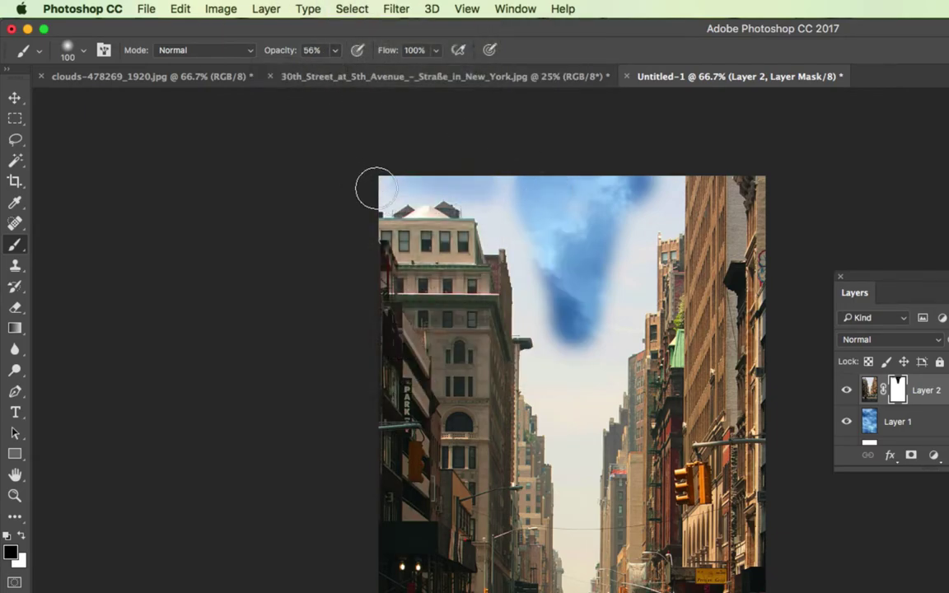
Step: Reveal clouds across the top of the sky, undoing a stray stroke, and shrink the brush
{"action": "left_click_drag", "start_coordinate": [415, 272], "coordinate": [503, 252]}
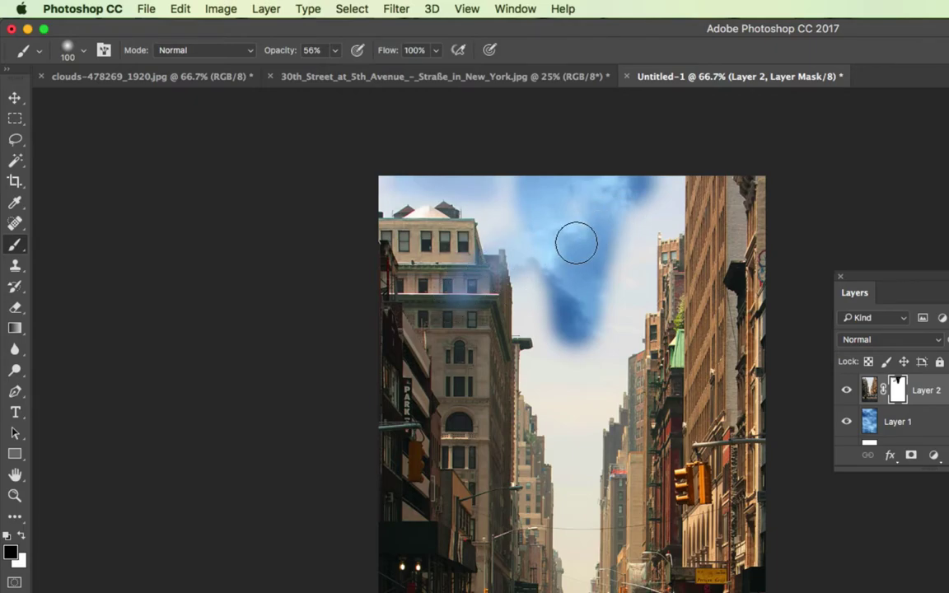
{"action": "key", "text": "super+z"}
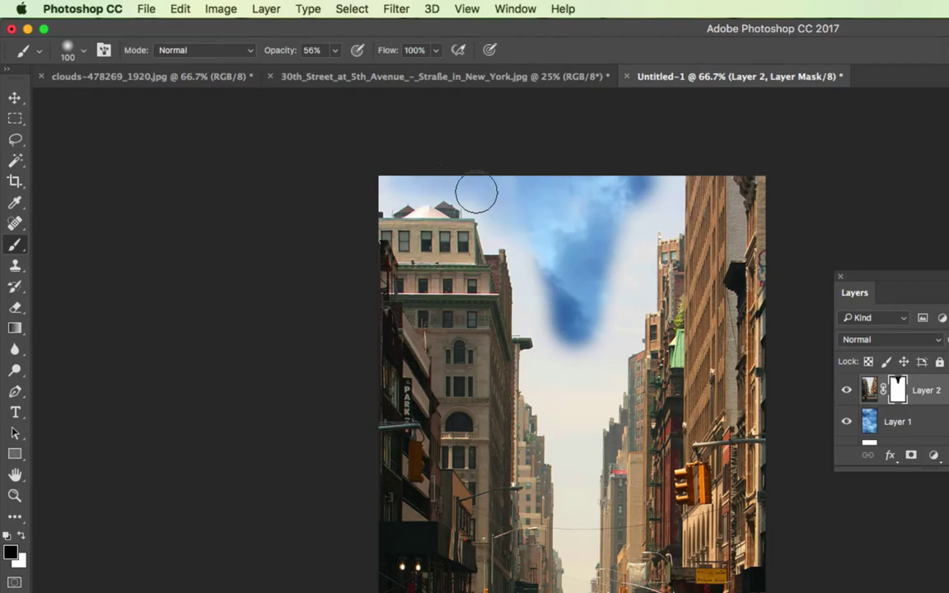
{"action": "mouse_move", "coordinate": [476, 192]}
{"action": "left_mouse_down"}
{"action": "mouse_move", "coordinate": [663, 169]}
{"action": "mouse_move", "coordinate": [612, 269]}
{"action": "mouse_move", "coordinate": [607, 284]}
{"action": "mouse_move", "coordinate": [622, 244]}
{"action": "mouse_move", "coordinate": [574, 398]}
{"action": "mouse_move", "coordinate": [587, 325]}
{"action": "mouse_move", "coordinate": [538, 263]}
{"action": "mouse_move", "coordinate": [555, 307]}
{"action": "mouse_move", "coordinate": [558, 289]}
{"action": "mouse_move", "coordinate": [549, 312]}
{"action": "mouse_move", "coordinate": [585, 322]}
{"action": "mouse_move", "coordinate": [576, 359]}
{"action": "mouse_move", "coordinate": [564, 358]}
{"action": "mouse_move", "coordinate": [565, 341]}
{"action": "mouse_move", "coordinate": [541, 380]}
{"action": "mouse_move", "coordinate": [553, 383]}
{"action": "mouse_move", "coordinate": [541, 387]}
{"action": "mouse_move", "coordinate": [572, 432]}
{"action": "mouse_move", "coordinate": [550, 418]}
{"action": "mouse_move", "coordinate": [570, 492]}
{"action": "mouse_move", "coordinate": [574, 442]}
{"action": "mouse_move", "coordinate": [601, 394]}
{"action": "mouse_move", "coordinate": [600, 414]}
{"action": "mouse_move", "coordinate": [604, 341]}
{"action": "mouse_move", "coordinate": [609, 372]}
{"action": "mouse_move", "coordinate": [634, 324]}
{"action": "mouse_move", "coordinate": [635, 236]}
{"action": "mouse_move", "coordinate": [640, 279]}
{"action": "mouse_move", "coordinate": [664, 183]}
{"action": "mouse_move", "coordinate": [667, 210]}
{"action": "mouse_move", "coordinate": [666, 178]}
{"action": "mouse_move", "coordinate": [534, 263]}
{"action": "mouse_move", "coordinate": [517, 226]}
{"action": "mouse_move", "coordinate": [530, 268]}
{"action": "mouse_move", "coordinate": [517, 229]}
{"action": "mouse_move", "coordinate": [503, 238]}
{"action": "mouse_move", "coordinate": [483, 205]}
{"action": "mouse_move", "coordinate": [490, 196]}
{"action": "mouse_move", "coordinate": [433, 179]}
{"action": "mouse_move", "coordinate": [442, 179]}
{"action": "mouse_move", "coordinate": [347, 181]}
{"action": "mouse_move", "coordinate": [533, 175]}
{"action": "mouse_move", "coordinate": [550, 276]}
{"action": "left_mouse_up"}
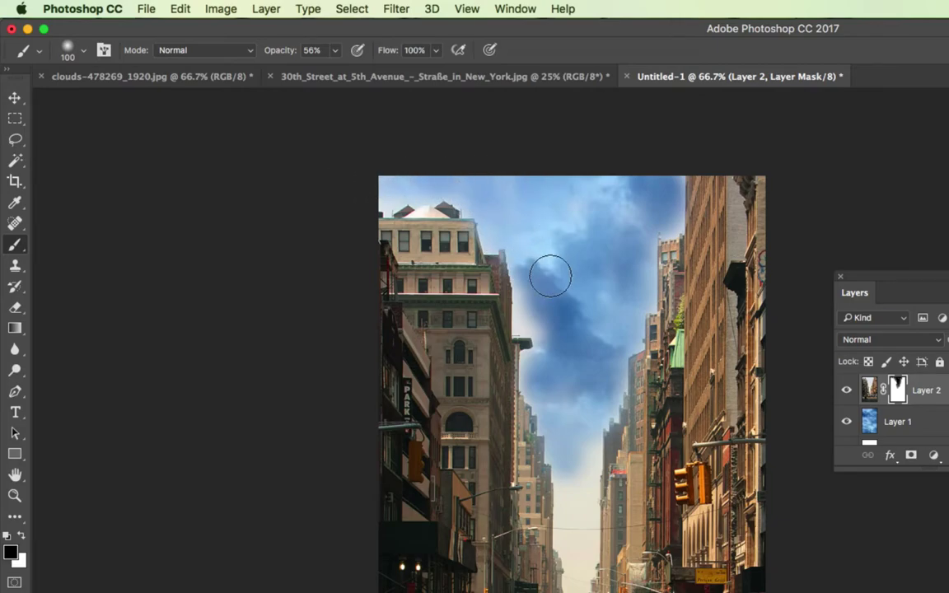
{"action": "key", "text": "bracketleft"}
{"action": "key", "text": "bracketleft"}
{"action": "key", "text": "bracketleft"}
{"action": "key", "text": "bracketleft"}
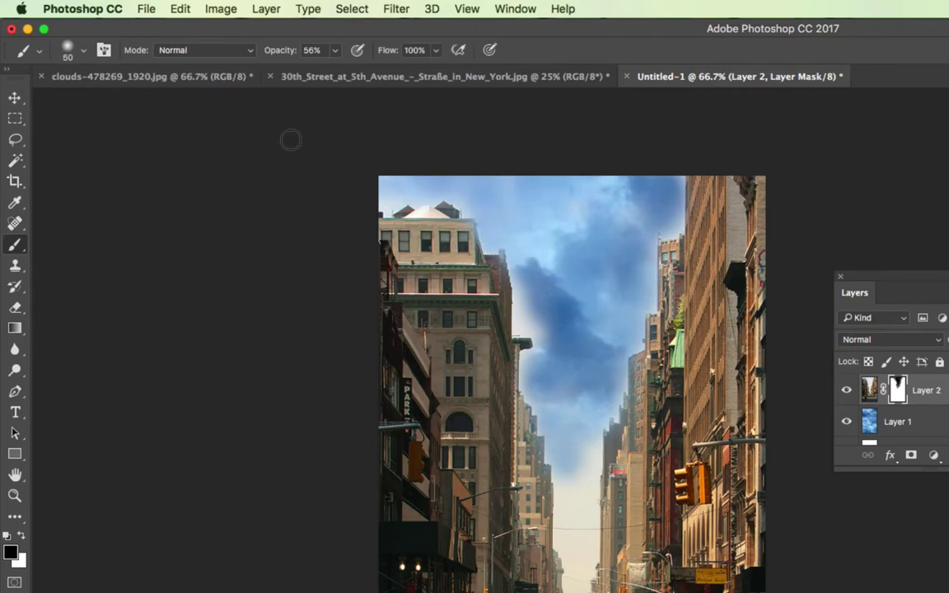
Step: Resize the brush to about 30 px and soften the sky edge above the left rooftop
{"action": "left_click", "coordinate": [84, 51]}
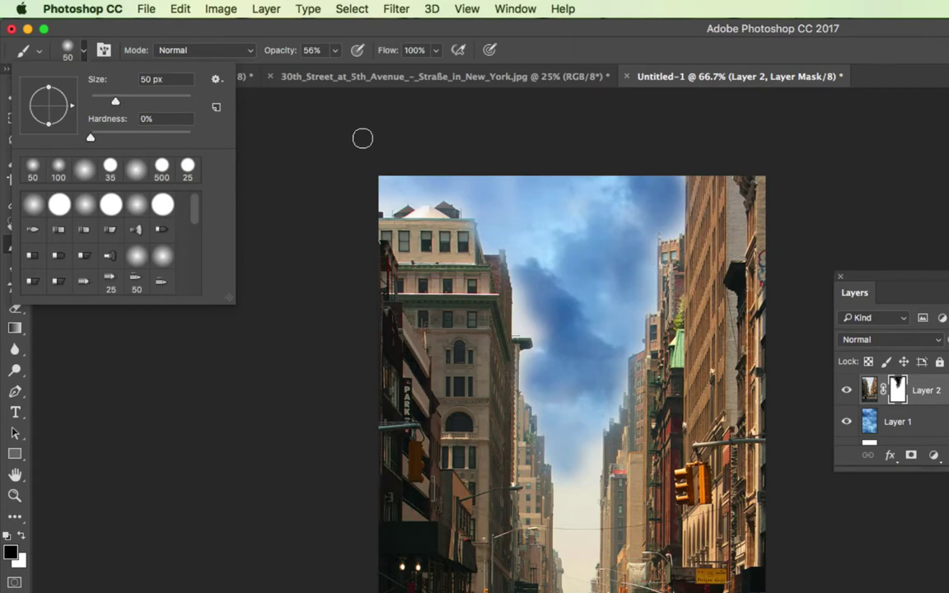
{"action": "left_click", "coordinate": [295, 164]}
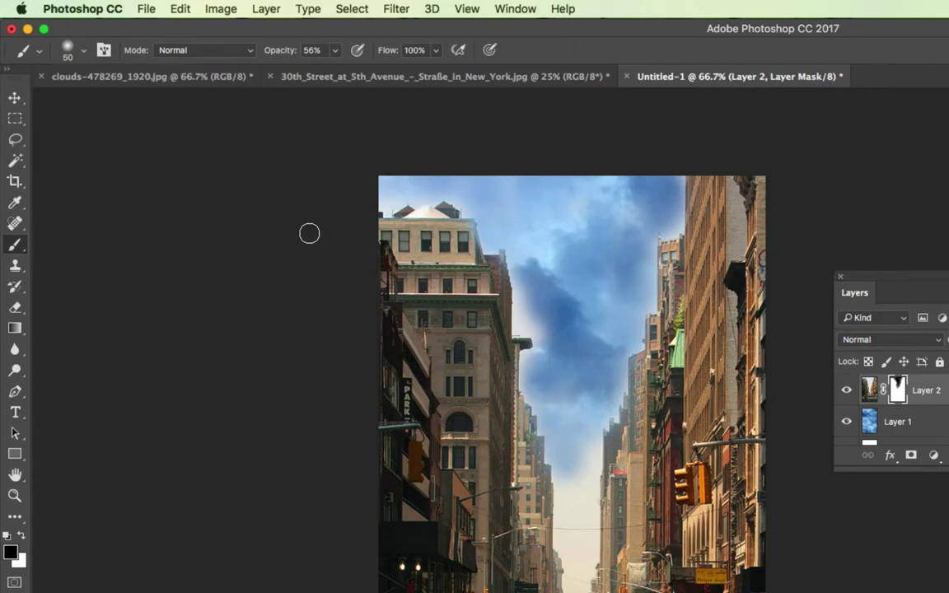
{"action": "key", "text": "bracketleft"}
{"action": "key", "text": "bracketleft"}
{"action": "key", "text": "bracketright"}
{"action": "left_click_drag", "start_coordinate": [423, 191], "coordinate": [387, 198]}
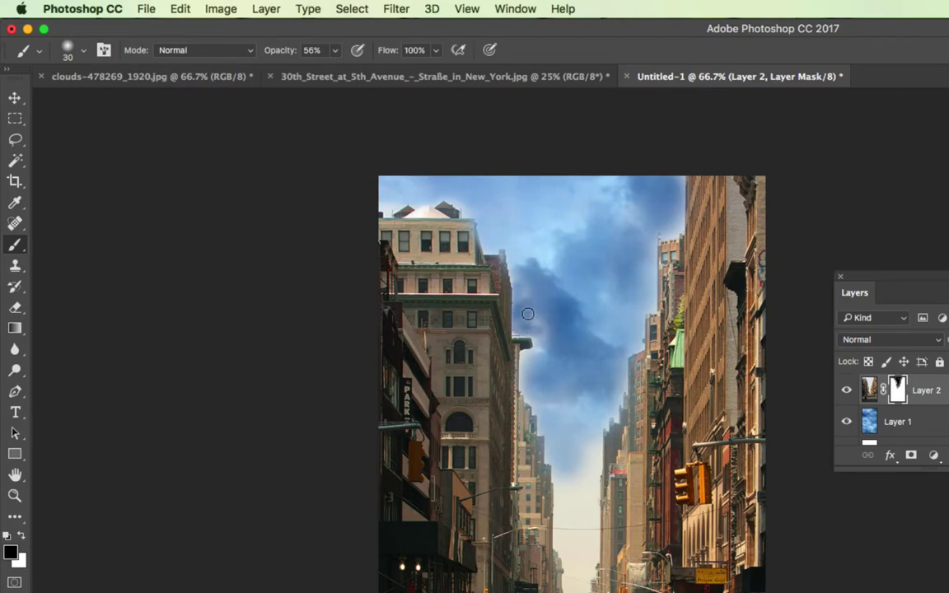
Step: Paint clouds along the left building edge, across the gap and further down the sky
{"action": "left_click_drag", "start_coordinate": [521, 281], "coordinate": [546, 311]}
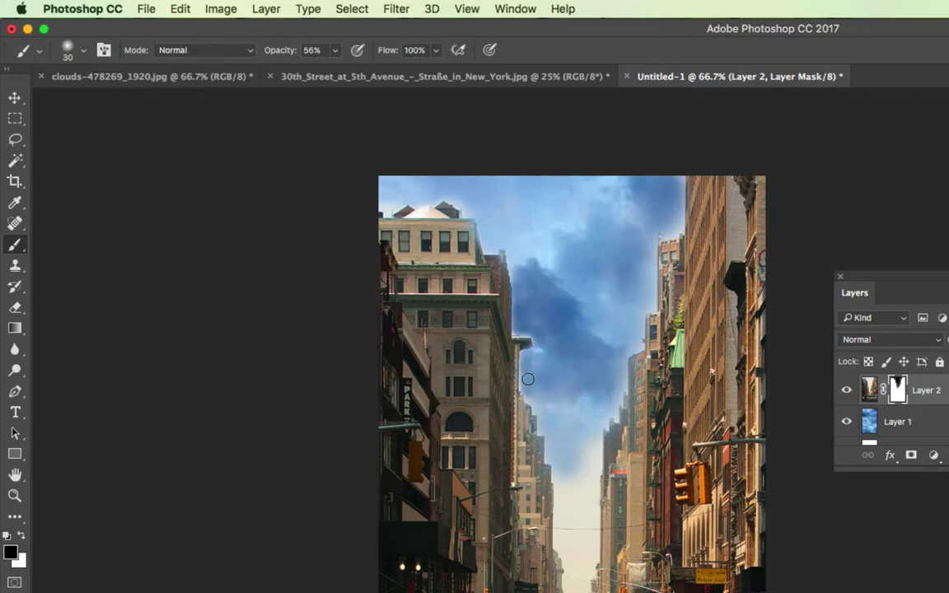
{"action": "left_click_drag", "start_coordinate": [527, 395], "coordinate": [543, 349]}
{"action": "mouse_move", "coordinate": [535, 405]}
{"action": "left_mouse_down"}
{"action": "mouse_move", "coordinate": [546, 432]}
{"action": "mouse_move", "coordinate": [556, 397]}
{"action": "mouse_move", "coordinate": [585, 421]}
{"action": "mouse_move", "coordinate": [603, 408]}
{"action": "mouse_move", "coordinate": [614, 415]}
{"action": "mouse_move", "coordinate": [622, 356]}
{"action": "mouse_move", "coordinate": [641, 344]}
{"action": "mouse_move", "coordinate": [648, 303]}
{"action": "left_mouse_up"}
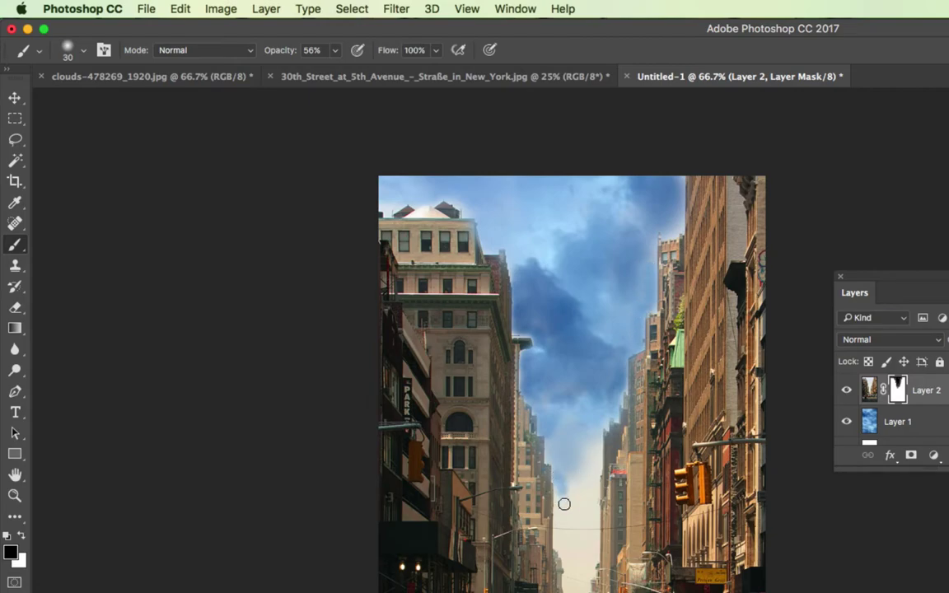
{"action": "mouse_move", "coordinate": [559, 491]}
{"action": "left_mouse_down"}
{"action": "mouse_move", "coordinate": [561, 528]}
{"action": "mouse_move", "coordinate": [589, 548]}
{"action": "mouse_move", "coordinate": [595, 511]}
{"action": "mouse_move", "coordinate": [587, 538]}
{"action": "mouse_move", "coordinate": [570, 537]}
{"action": "mouse_move", "coordinate": [567, 516]}
{"action": "mouse_move", "coordinate": [566, 532]}
{"action": "mouse_move", "coordinate": [585, 448]}
{"action": "mouse_move", "coordinate": [597, 464]}
{"action": "mouse_move", "coordinate": [591, 501]}
{"action": "mouse_move", "coordinate": [591, 434]}
{"action": "mouse_move", "coordinate": [580, 478]}
{"action": "mouse_move", "coordinate": [566, 415]}
{"action": "mouse_move", "coordinate": [551, 452]}
{"action": "mouse_move", "coordinate": [553, 434]}
{"action": "left_mouse_up"}
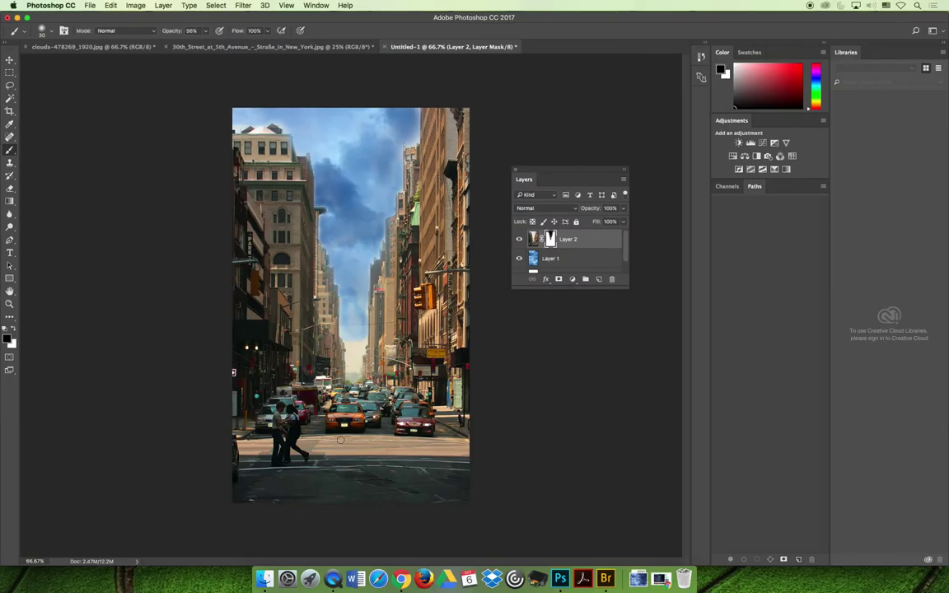
Step: Paint the mask down the left edge of the beige lower sky and into the middle sky
{"action": "scroll", "coordinate": [345, 445], "scroll_direction": "up", "scroll_amount": 5}
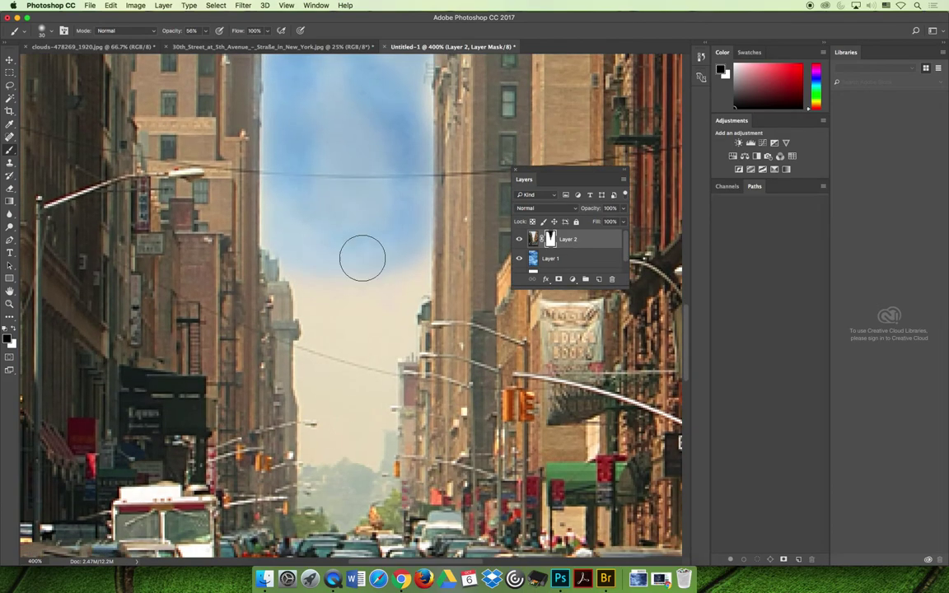
{"action": "mouse_move", "coordinate": [312, 275]}
{"action": "left_mouse_down"}
{"action": "mouse_move", "coordinate": [314, 406]}
{"action": "mouse_move", "coordinate": [326, 428]}
{"action": "mouse_move", "coordinate": [309, 465]}
{"action": "mouse_move", "coordinate": [374, 453]}
{"action": "mouse_move", "coordinate": [367, 403]}
{"action": "mouse_move", "coordinate": [348, 389]}
{"action": "mouse_move", "coordinate": [398, 400]}
{"action": "mouse_move", "coordinate": [373, 374]}
{"action": "mouse_move", "coordinate": [394, 335]}
{"action": "mouse_move", "coordinate": [348, 338]}
{"action": "mouse_move", "coordinate": [352, 324]}
{"action": "mouse_move", "coordinate": [383, 314]}
{"action": "mouse_move", "coordinate": [404, 256]}
{"action": "mouse_move", "coordinate": [405, 284]}
{"action": "mouse_move", "coordinate": [374, 300]}
{"action": "mouse_move", "coordinate": [353, 293]}
{"action": "mouse_move", "coordinate": [350, 403]}
{"action": "mouse_move", "coordinate": [336, 461]}
{"action": "mouse_move", "coordinate": [315, 491]}
{"action": "mouse_move", "coordinate": [332, 489]}
{"action": "mouse_move", "coordinate": [343, 509]}
{"action": "mouse_move", "coordinate": [367, 479]}
{"action": "mouse_move", "coordinate": [352, 380]}
{"action": "mouse_move", "coordinate": [377, 424]}
{"action": "mouse_move", "coordinate": [367, 369]}
{"action": "mouse_move", "coordinate": [372, 441]}
{"action": "mouse_move", "coordinate": [379, 323]}
{"action": "mouse_move", "coordinate": [393, 340]}
{"action": "mouse_move", "coordinate": [386, 261]}
{"action": "mouse_move", "coordinate": [390, 304]}
{"action": "mouse_move", "coordinate": [351, 407]}
{"action": "mouse_move", "coordinate": [352, 319]}
{"action": "mouse_move", "coordinate": [322, 396]}
{"action": "mouse_move", "coordinate": [322, 350]}
{"action": "mouse_move", "coordinate": [346, 456]}
{"action": "mouse_move", "coordinate": [330, 476]}
{"action": "mouse_move", "coordinate": [358, 444]}
{"action": "mouse_move", "coordinate": [375, 375]}
{"action": "mouse_move", "coordinate": [370, 385]}
{"action": "mouse_move", "coordinate": [291, 228]}
{"action": "left_mouse_up"}
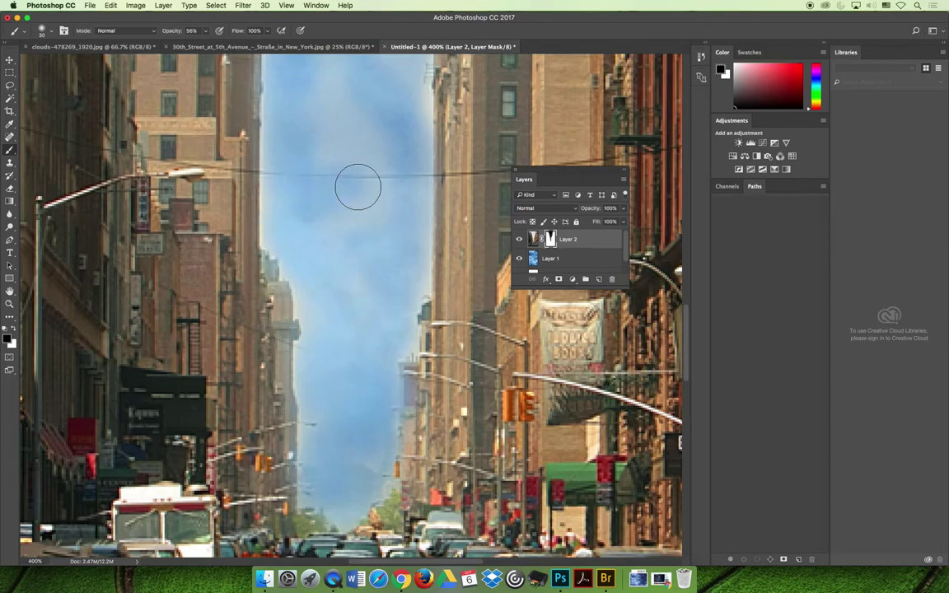
{"action": "key", "text": "super+minus"}
{"action": "key", "text": "super+0"}
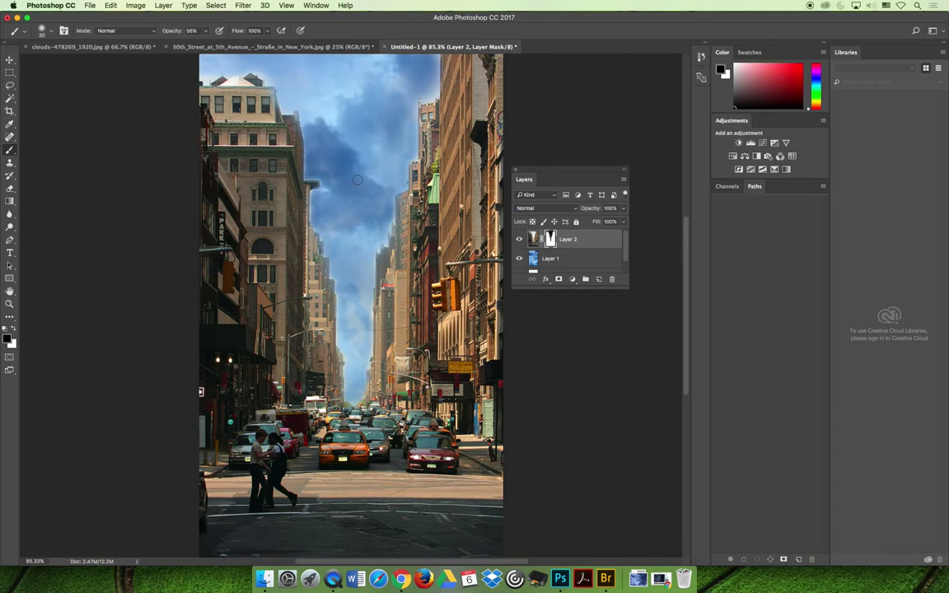
{"action": "mouse_move", "coordinate": [357, 180]}
{"action": "left_mouse_down"}
{"action": "mouse_move", "coordinate": [358, 330]}
{"action": "mouse_move", "coordinate": [349, 295]}
{"action": "mouse_move", "coordinate": [362, 269]}
{"action": "mouse_move", "coordinate": [337, 235]}
{"action": "mouse_move", "coordinate": [362, 172]}
{"action": "left_mouse_up"}
{"action": "key", "text": "super+minus"}
{"action": "key", "text": "super+minus"}
{"action": "key", "text": "super+minus"}
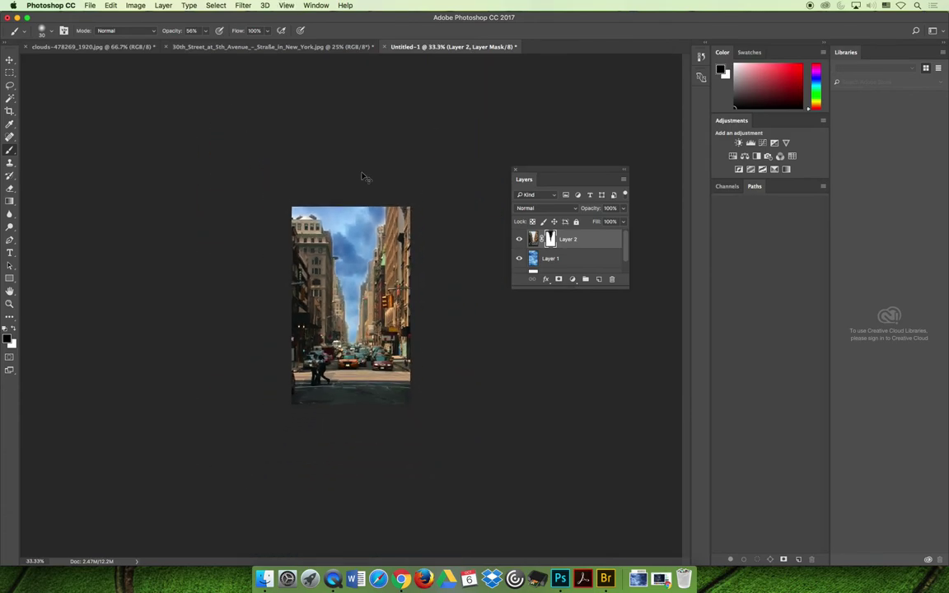
Step: Zoom to 50% and raise the brush opacity to 100%
{"action": "key", "text": "super+plus"}
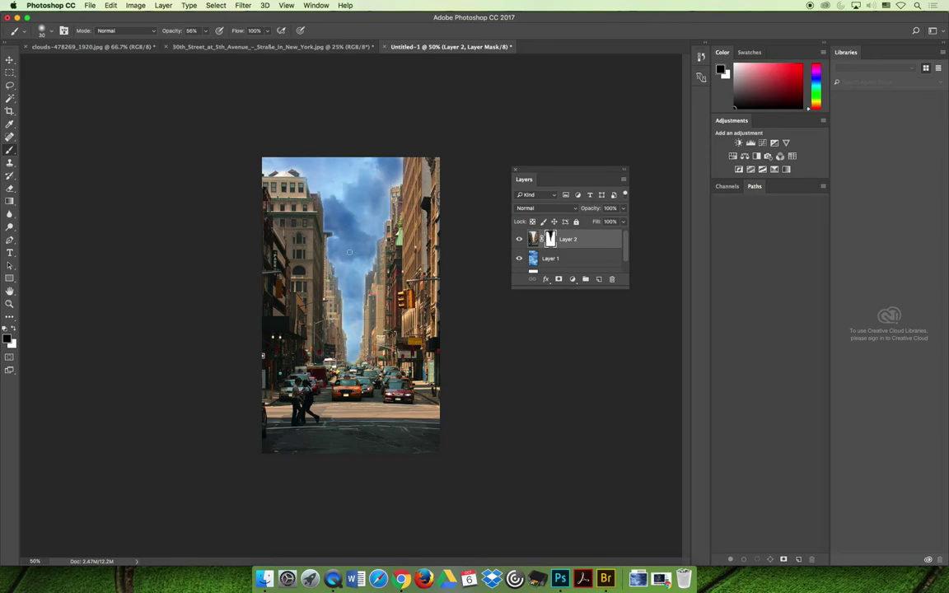
{"action": "left_click", "coordinate": [207, 33]}
{"action": "left_click_drag", "start_coordinate": [196, 43], "coordinate": [237, 45]}
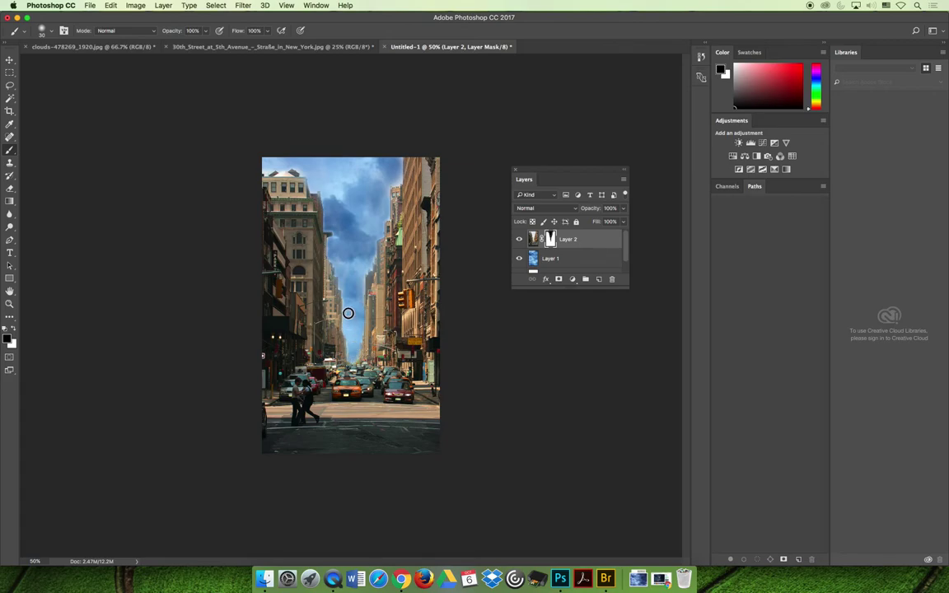
Step: With the Move tool, nudge Layer 1 down so darker clouds sit near the top of the sky
{"action": "key", "text": "v"}
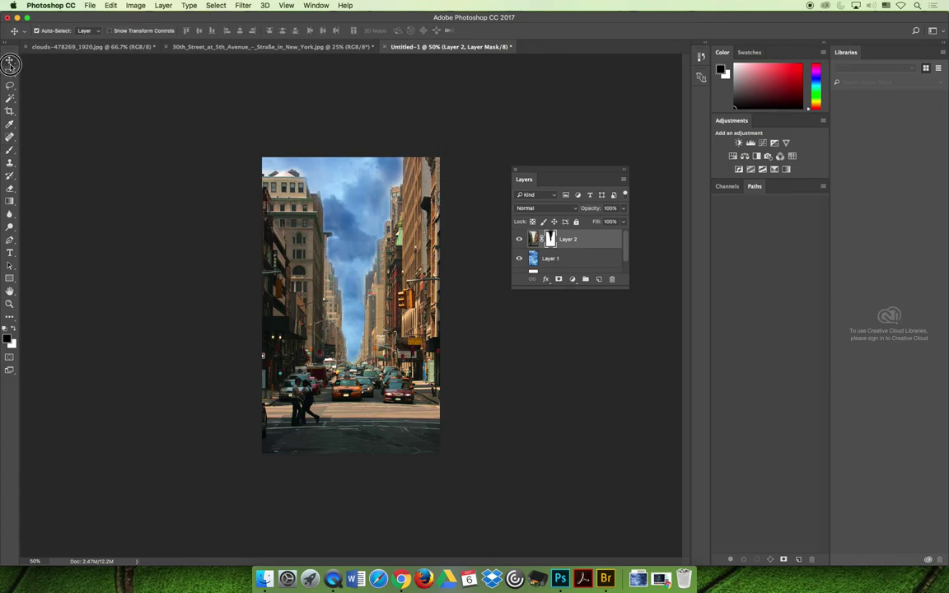
{"action": "left_click", "coordinate": [556, 261]}
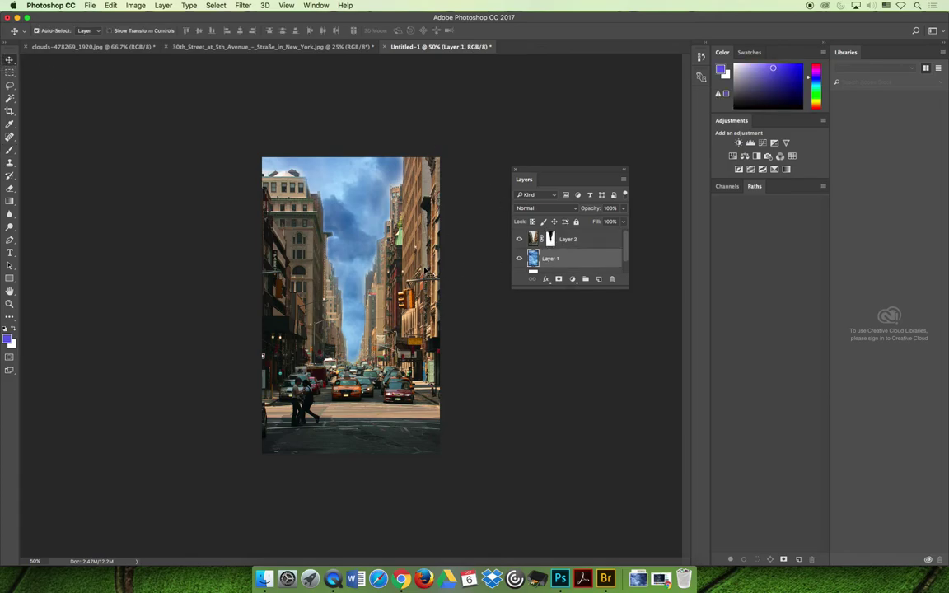
{"action": "key", "text": "Down"}
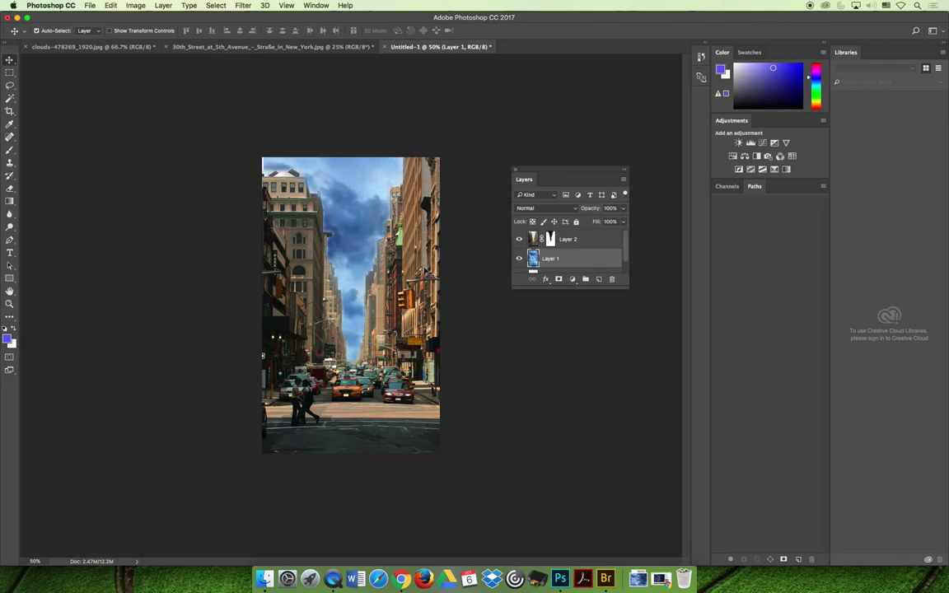
{"action": "right_click", "coordinate": [10, 59]}
Step: Paste the copied storm clouds into the 30th Street photo, accepting the profile-mismatch colour conversion
{"action": "left_click", "coordinate": [91, 50]}
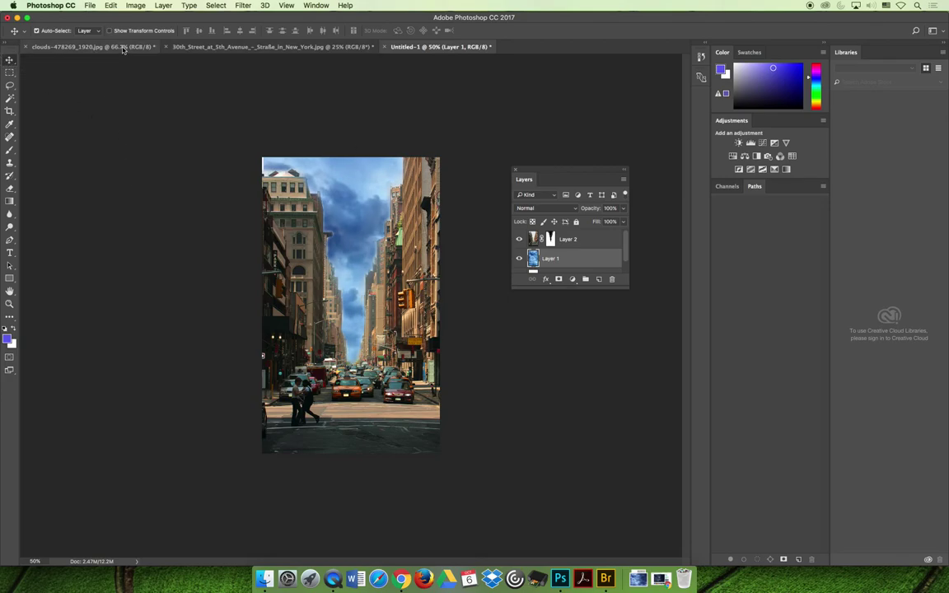
{"action": "left_click", "coordinate": [91, 47]}
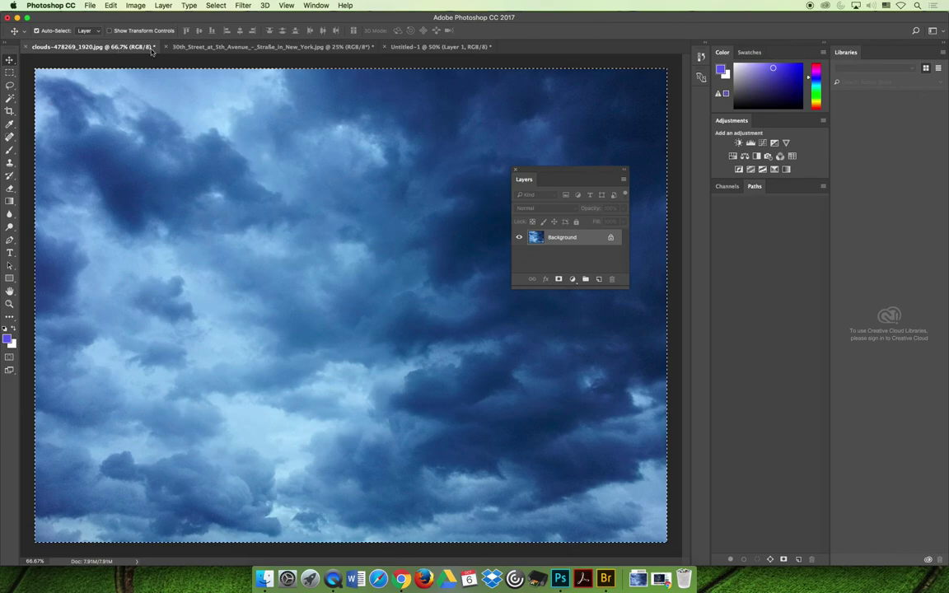
{"action": "left_click", "coordinate": [240, 48]}
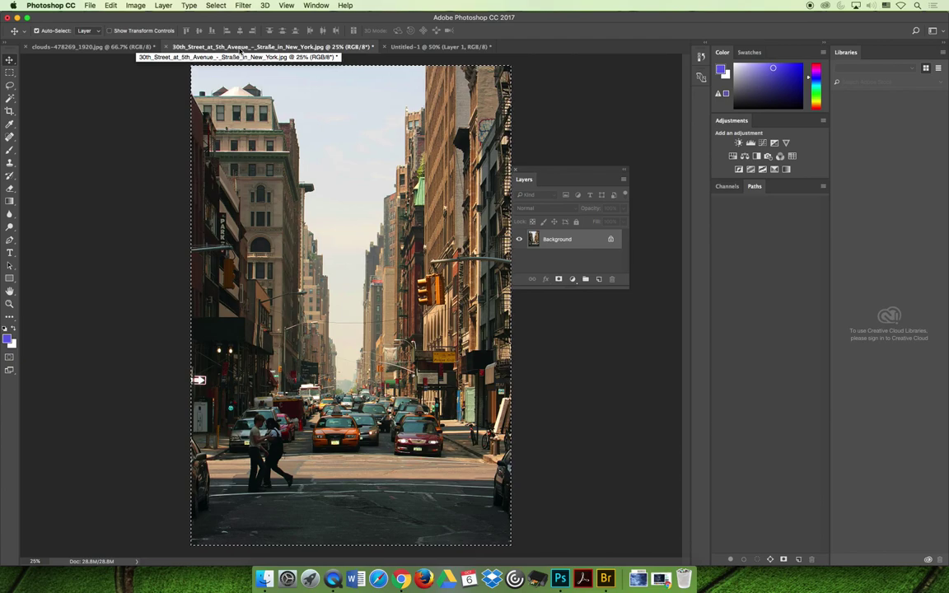
{"action": "left_click", "coordinate": [120, 48]}
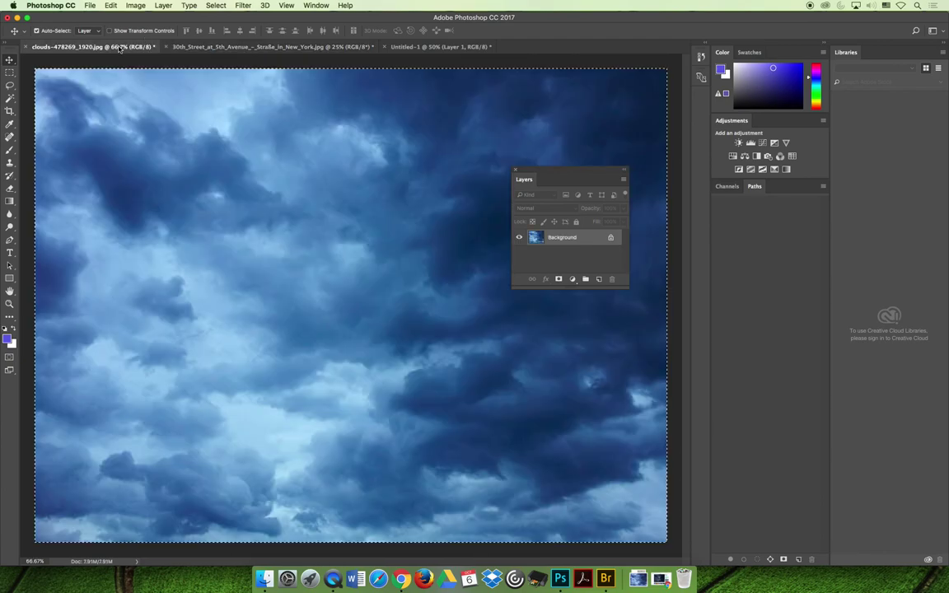
{"action": "left_click", "coordinate": [235, 47]}
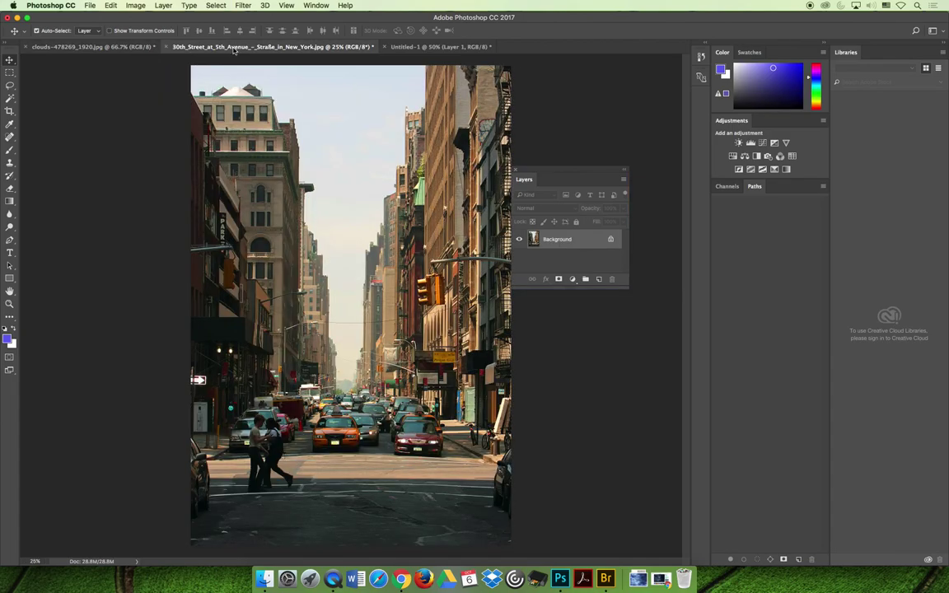
{"action": "key", "text": "super+v"}
{"action": "key", "text": "Return"}
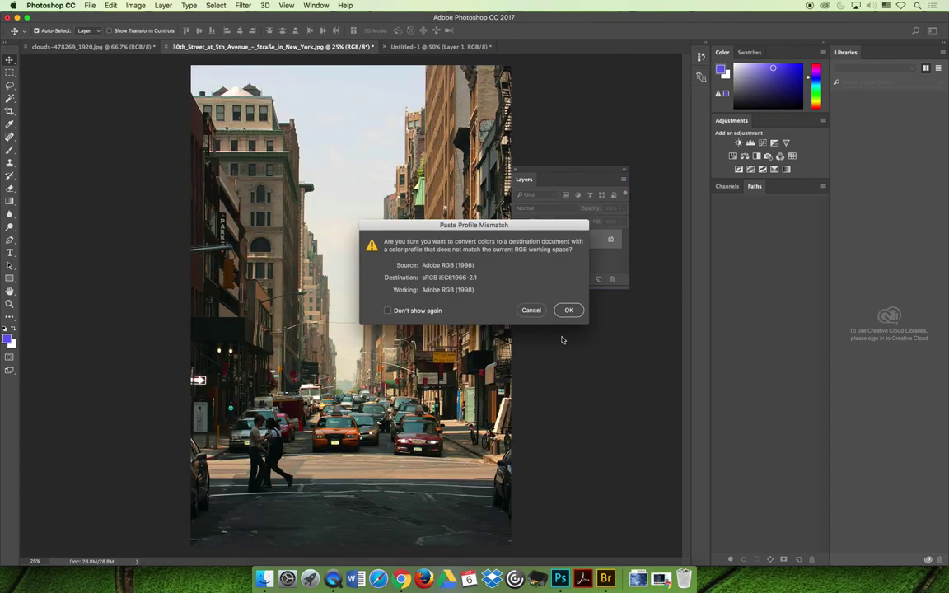
{"action": "left_click", "coordinate": [568, 310]}
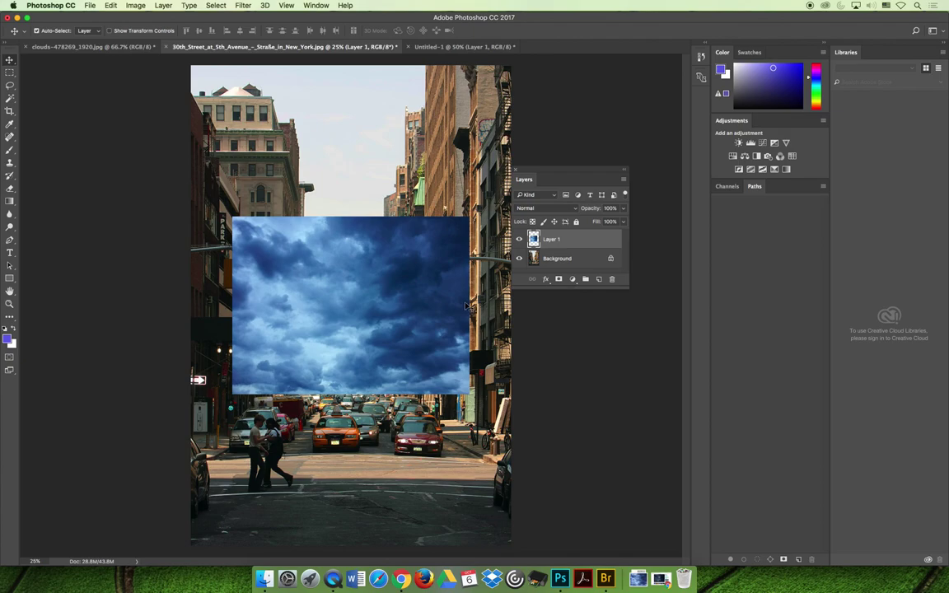